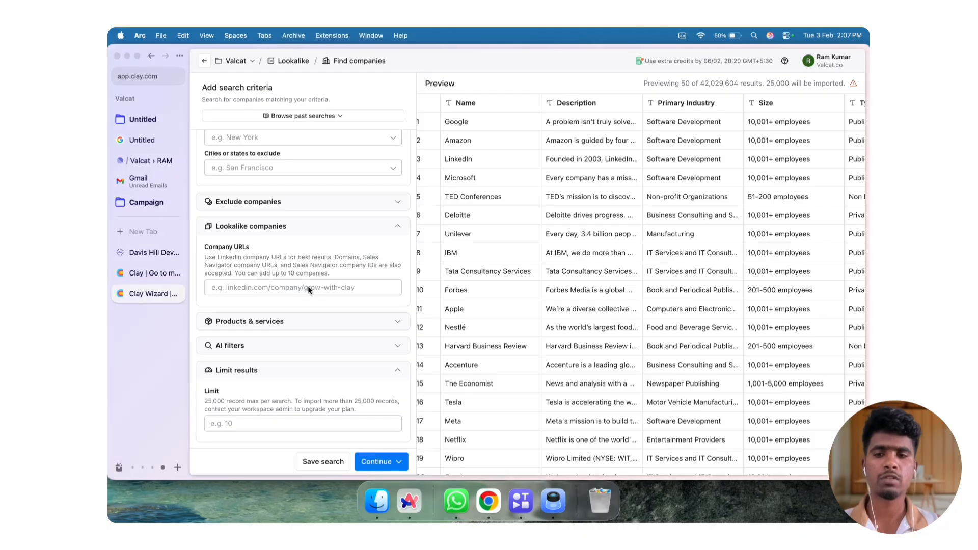
pyautogui.click(308, 287)
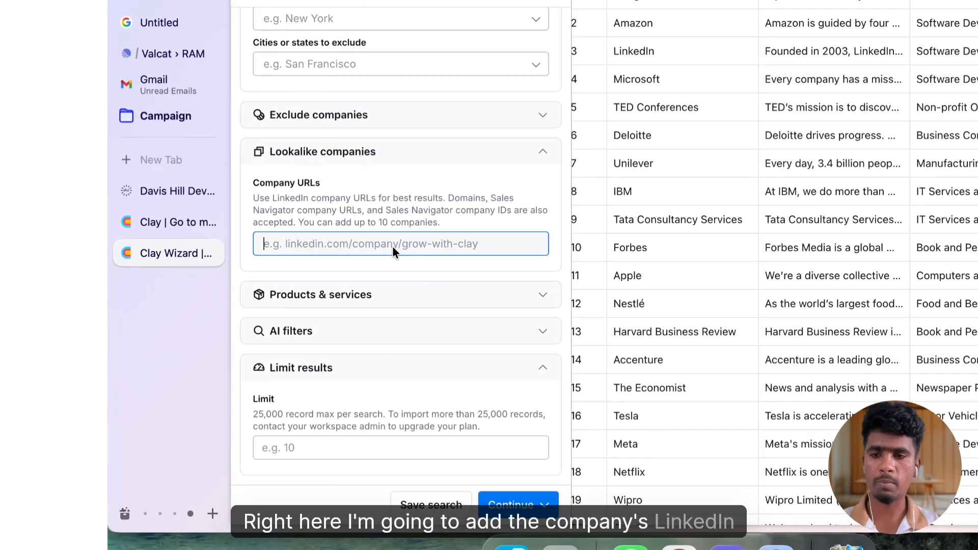
pyautogui.press('super+shift+v')
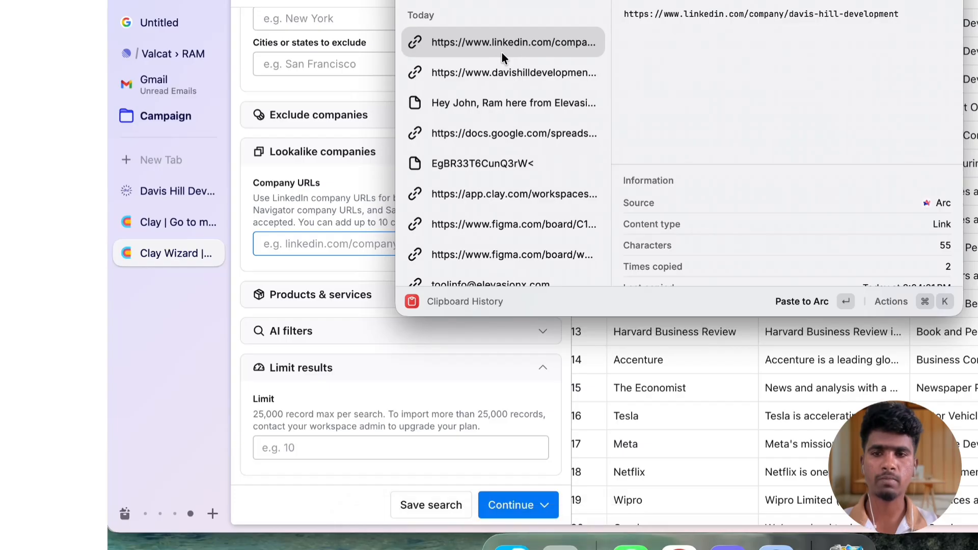
pyautogui.click(516, 45)
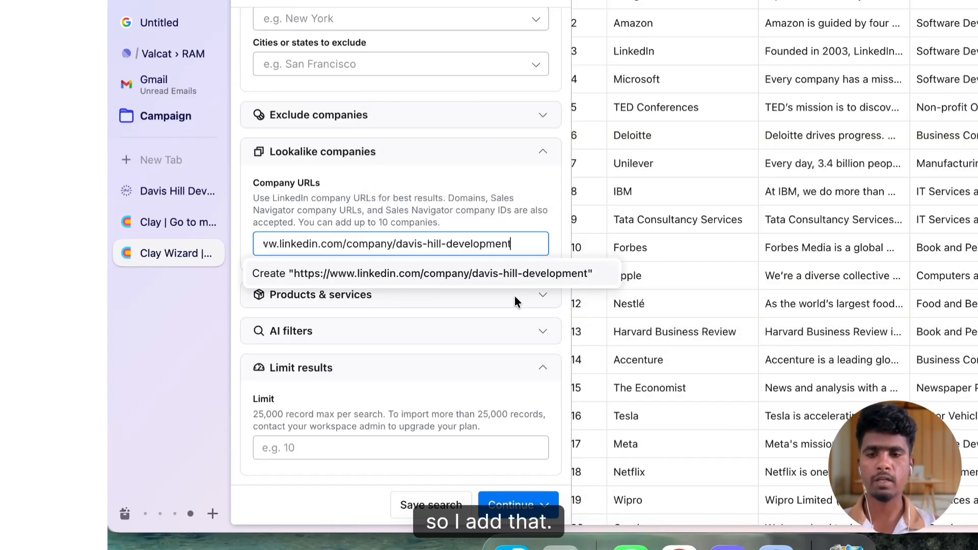
pyautogui.click(506, 283)
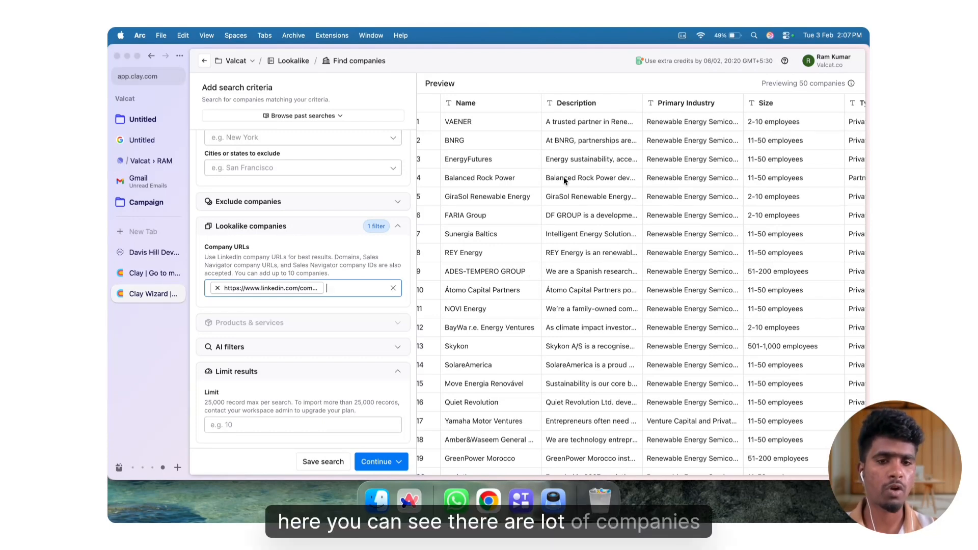
pyautogui.moveTo(530, 295); pyautogui.dragTo(678, 301)
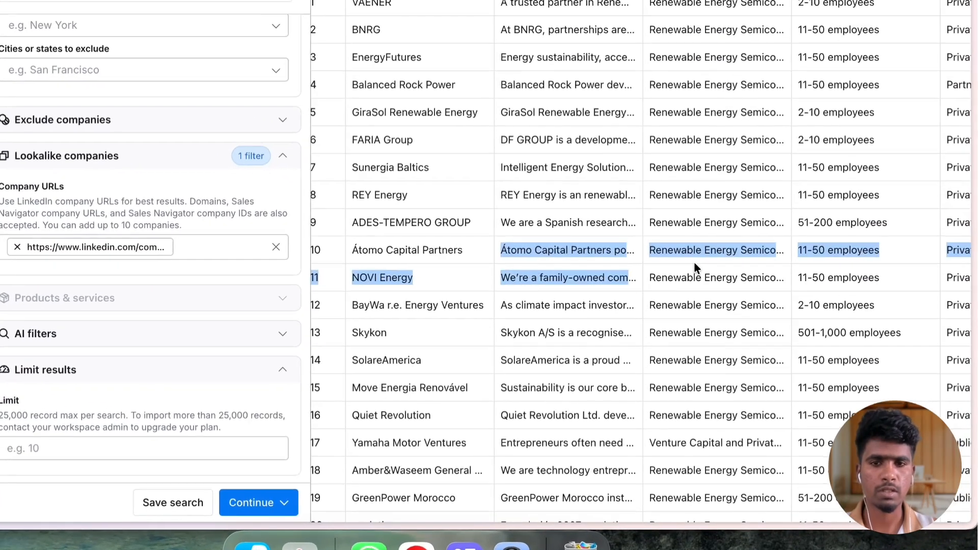
pyautogui.moveTo(696, 269); pyautogui.dragTo(694, 259)
pyautogui.click(505, 305)
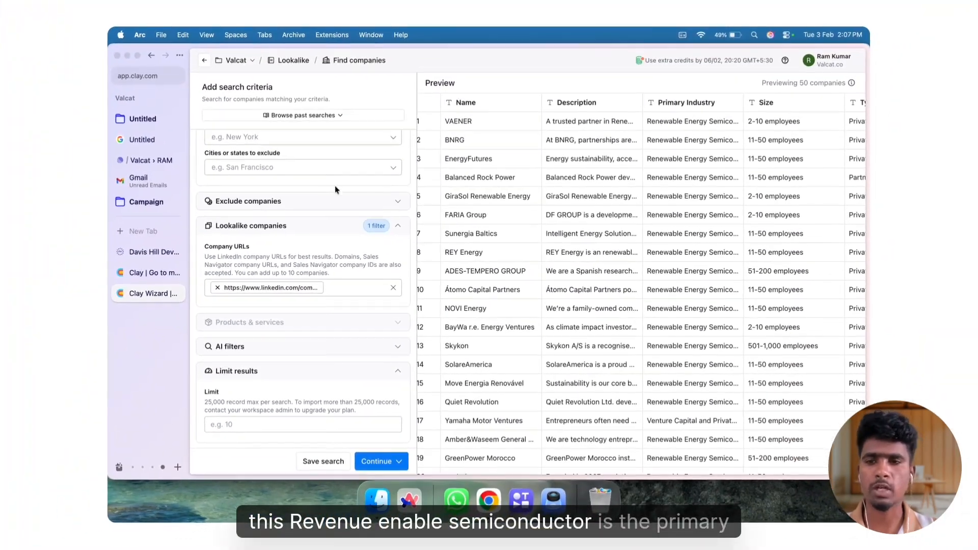
pyautogui.scroll(5, 319, 200)
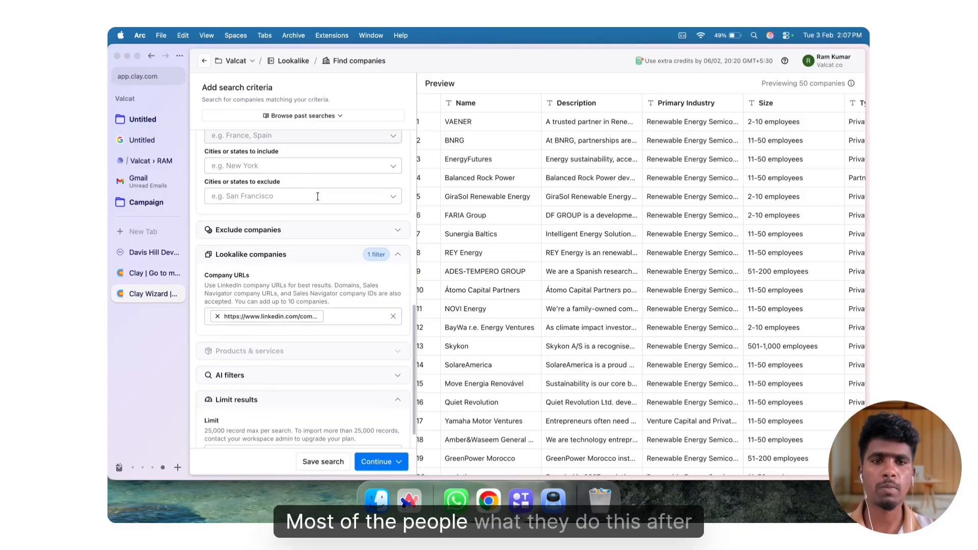
pyautogui.scroll(-5, 318, 197)
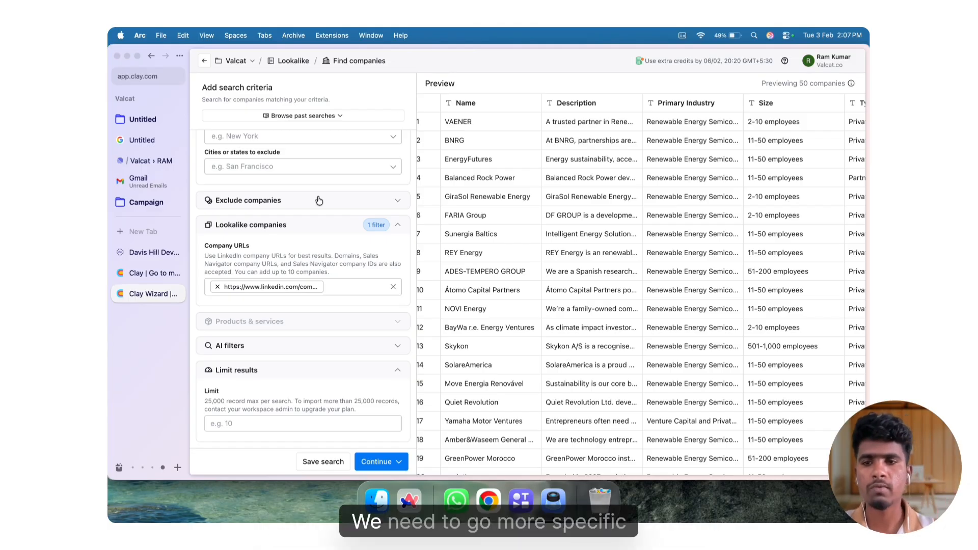
# Add Renewable Energy Power Generation to the industries to include in the company attributes.
pyautogui.scroll(10, 319, 201)
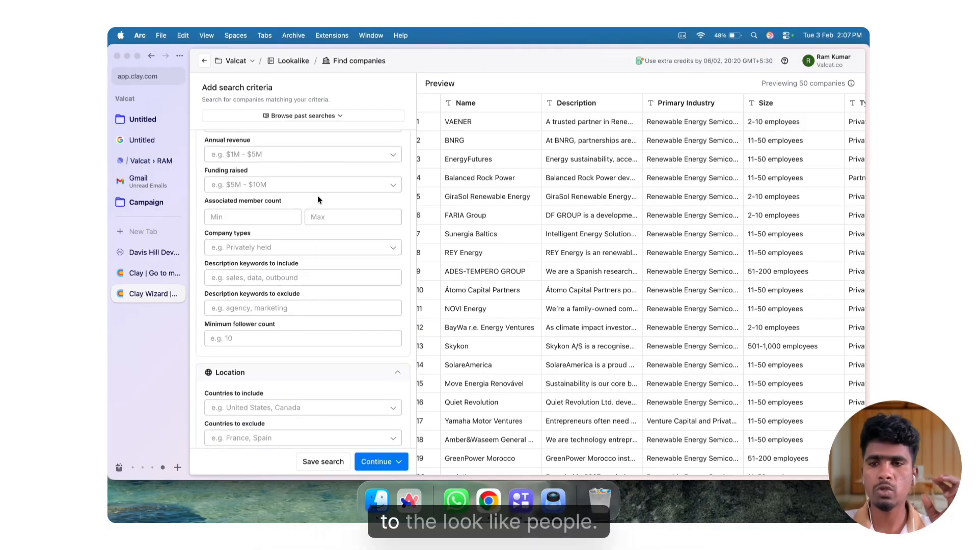
pyautogui.scroll(3, 317, 197)
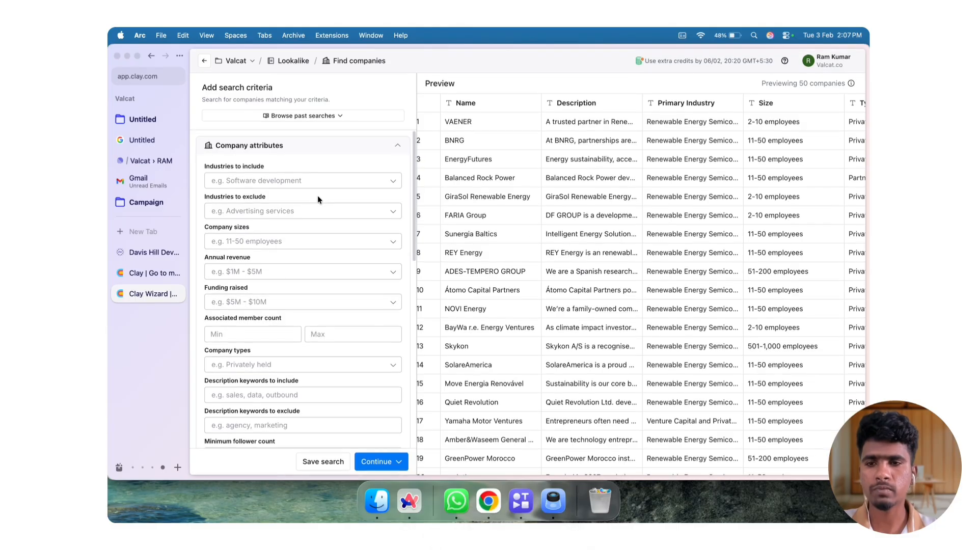
pyautogui.click(284, 180)
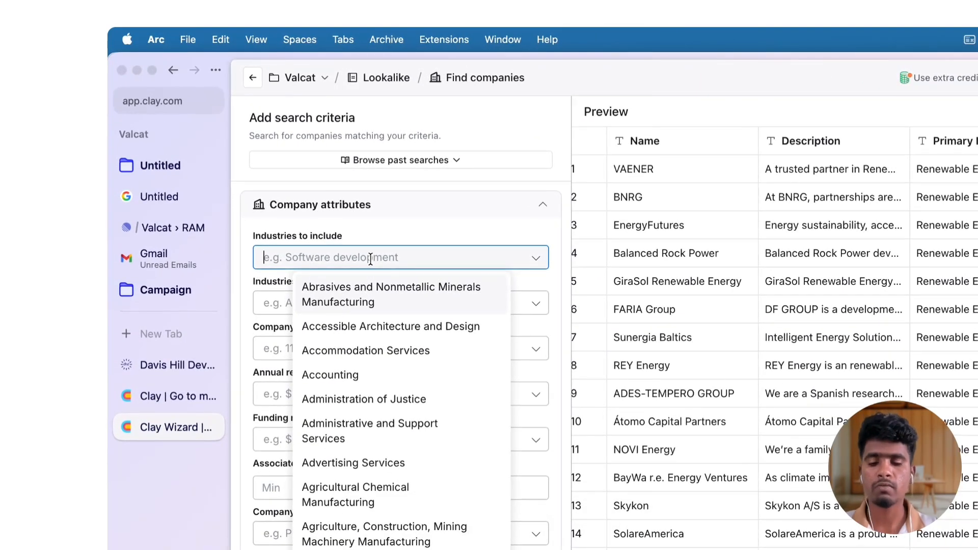
pyautogui.write('ren')
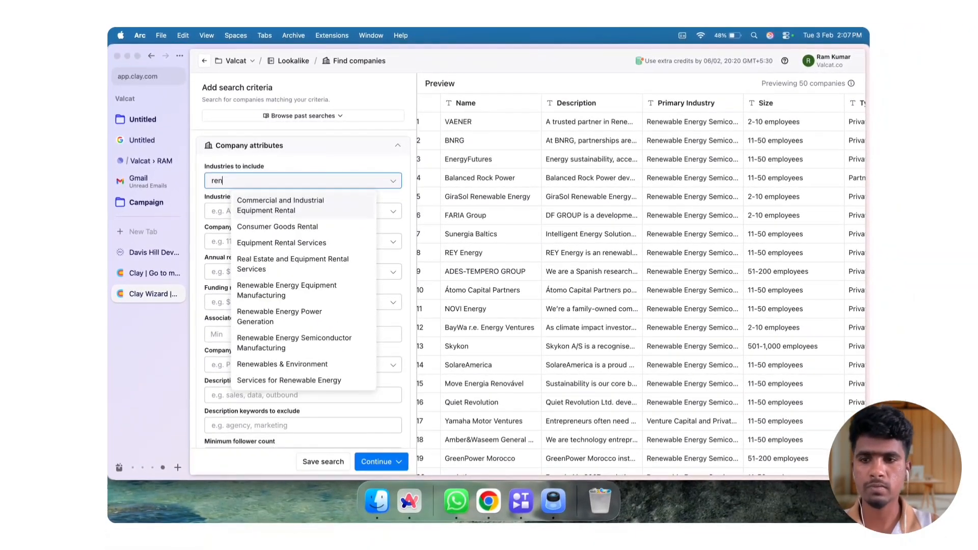
pyautogui.click(302, 311)
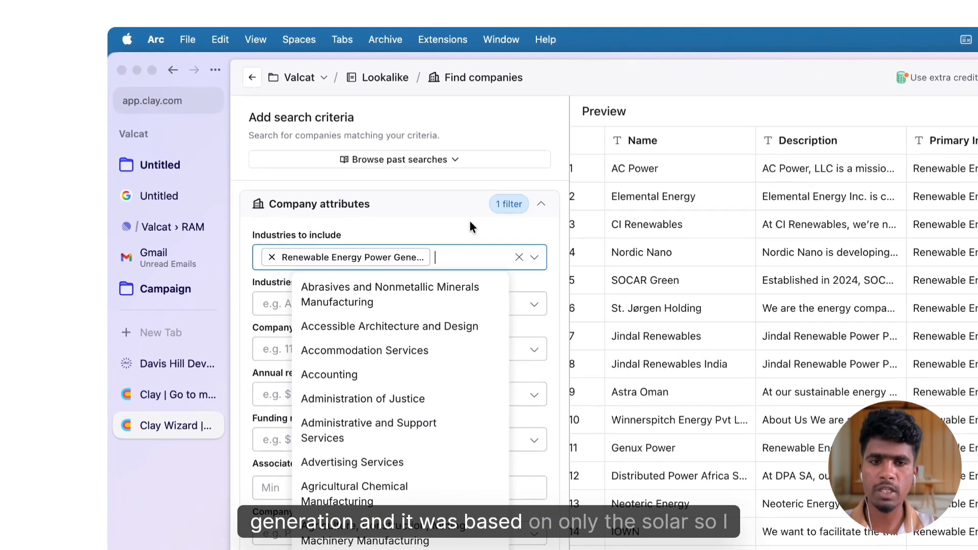
pyautogui.click(349, 159)
# Also include the Solar Electric Power Generation and Renewable Energy Semiconductor Manufacturing industries in the search.
pyautogui.click(462, 255)
pyautogui.write('solar')
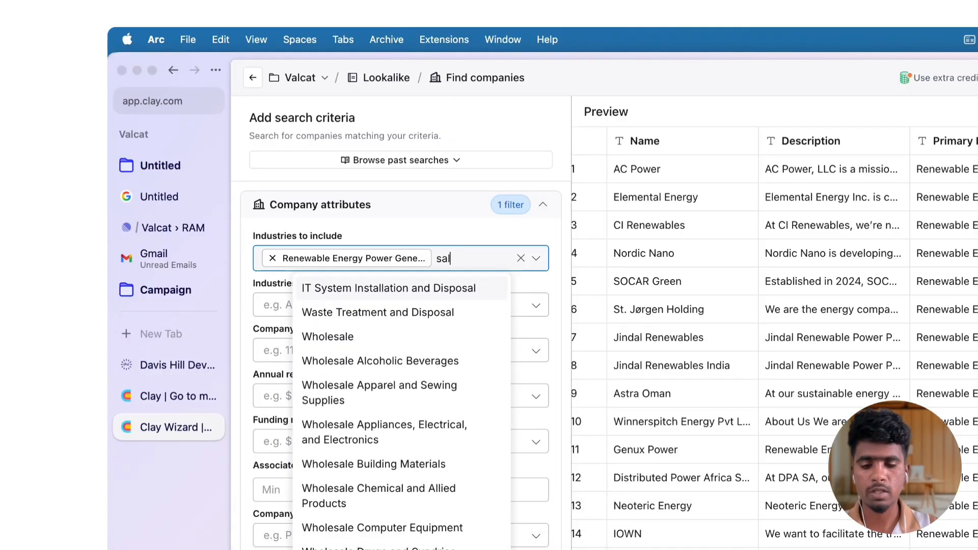
pyautogui.click(408, 285)
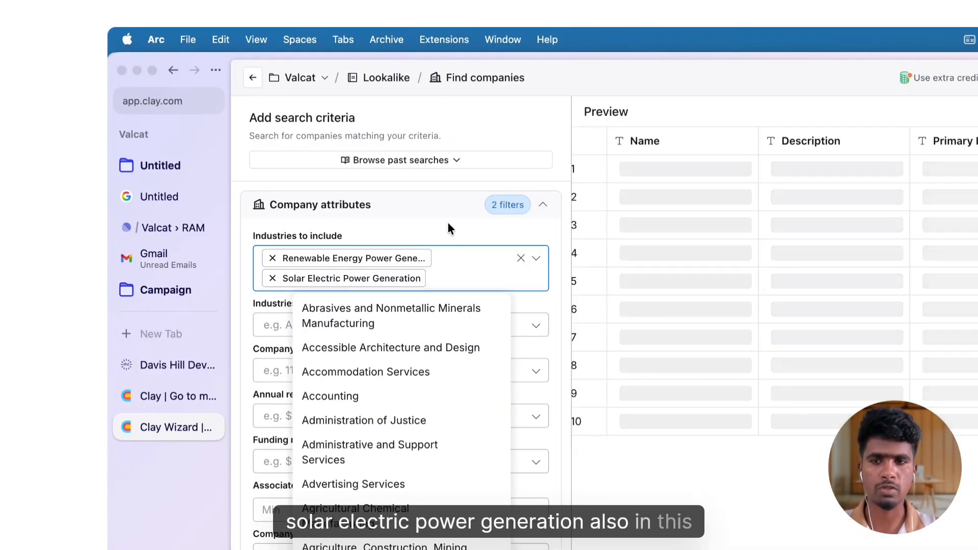
pyautogui.click(448, 222)
pyautogui.click(455, 282)
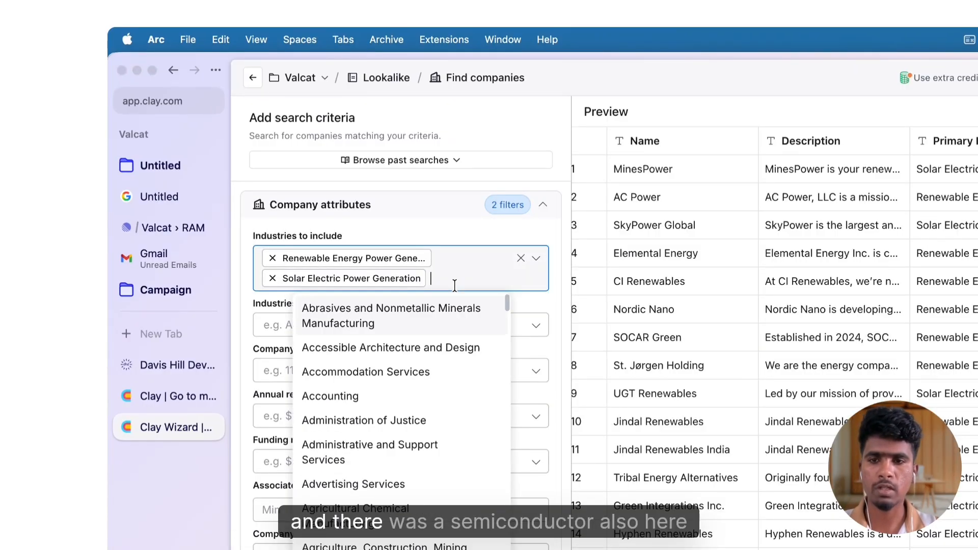
pyautogui.write('semi')
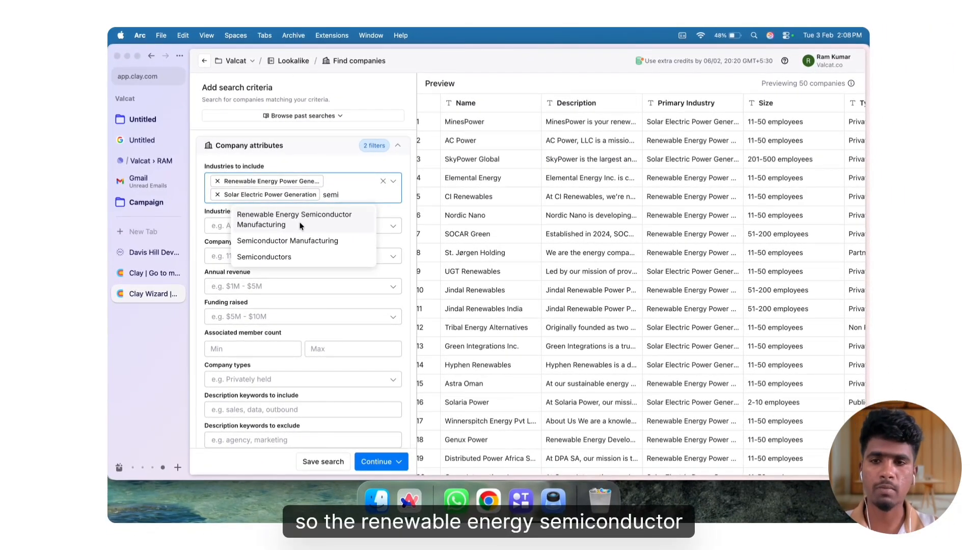
pyautogui.click(300, 226)
pyautogui.click(340, 167)
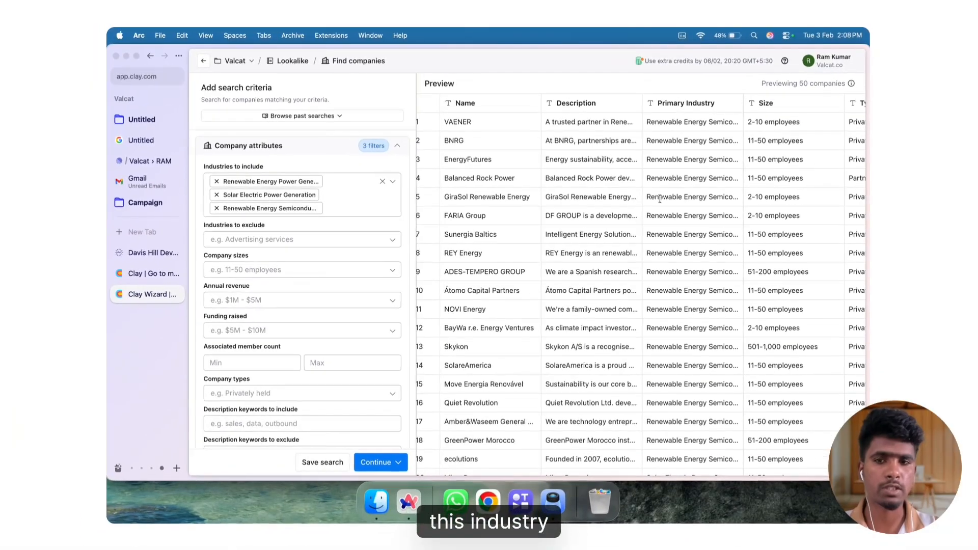
# Filter the company sizes to 11-50, 51-200 and 201-500 employees.
pyautogui.scroll(-2, 257, 225)
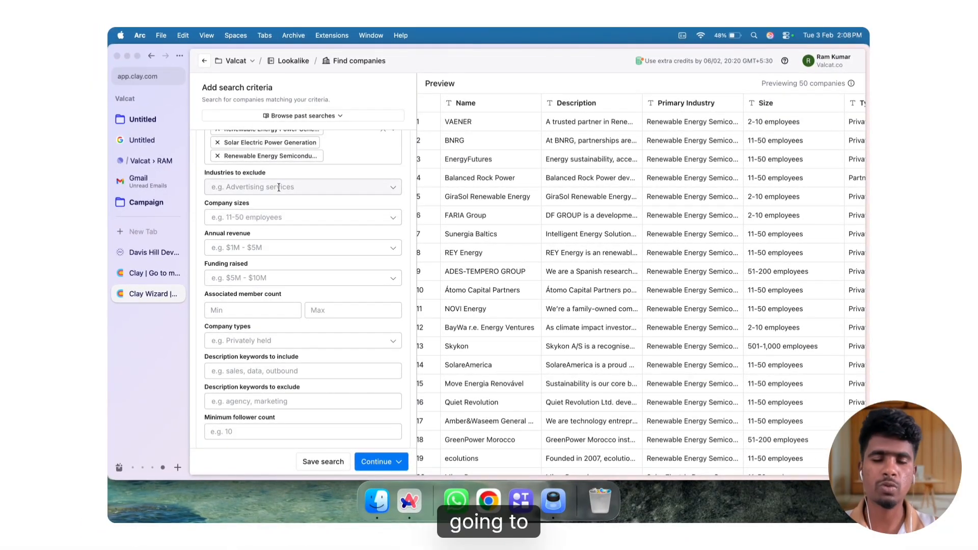
pyautogui.click(265, 217)
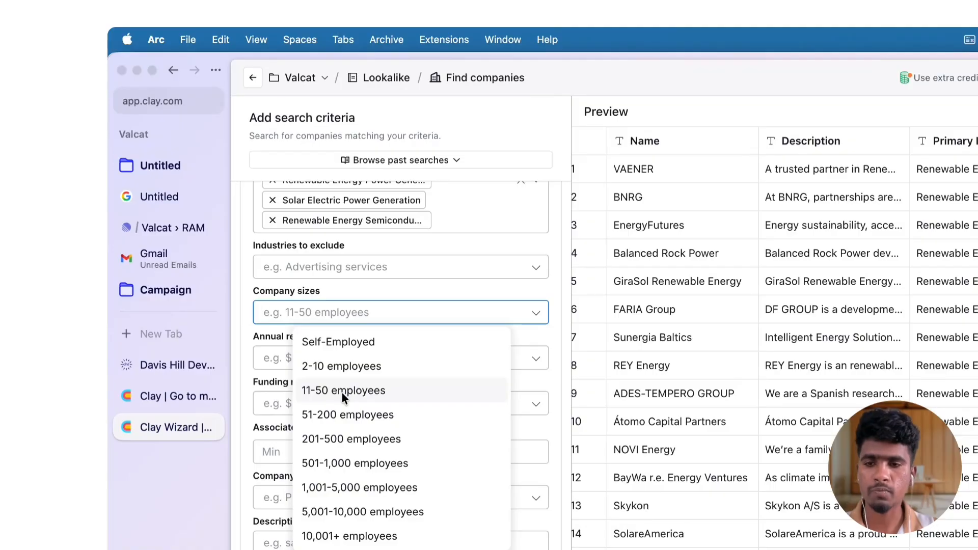
pyautogui.click(343, 417)
pyautogui.click(344, 433)
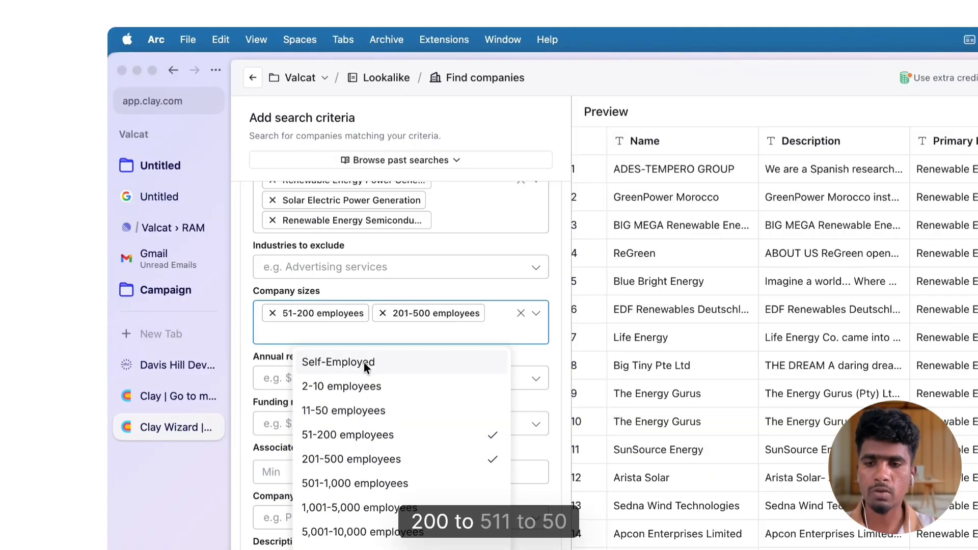
pyautogui.click(359, 409)
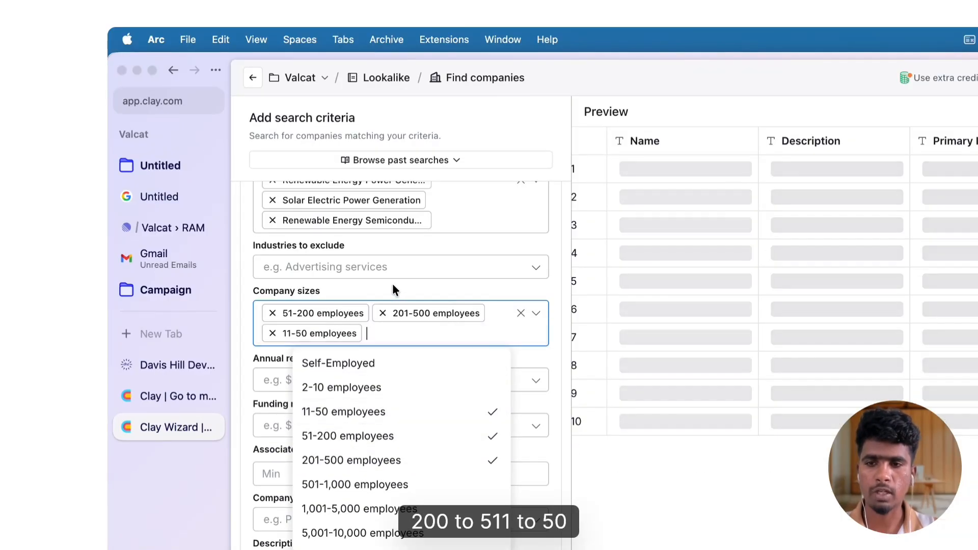
pyautogui.click(393, 283)
# Filter annual revenue to every range from $5M to $500M: $5M-$10M, $10M-$25M, $25M-$75M, $75M-$200M and $200M-$500M.
pyautogui.click(321, 381)
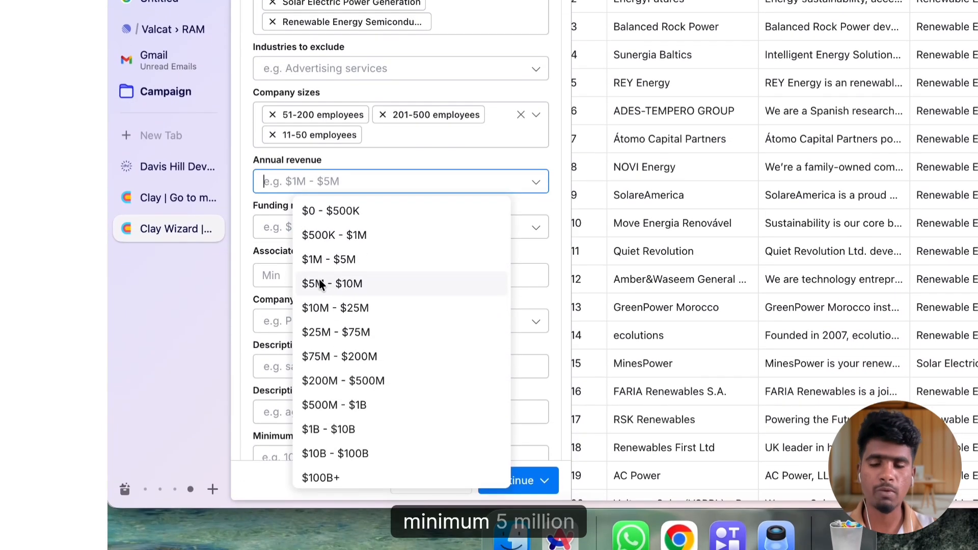
pyautogui.click(322, 482)
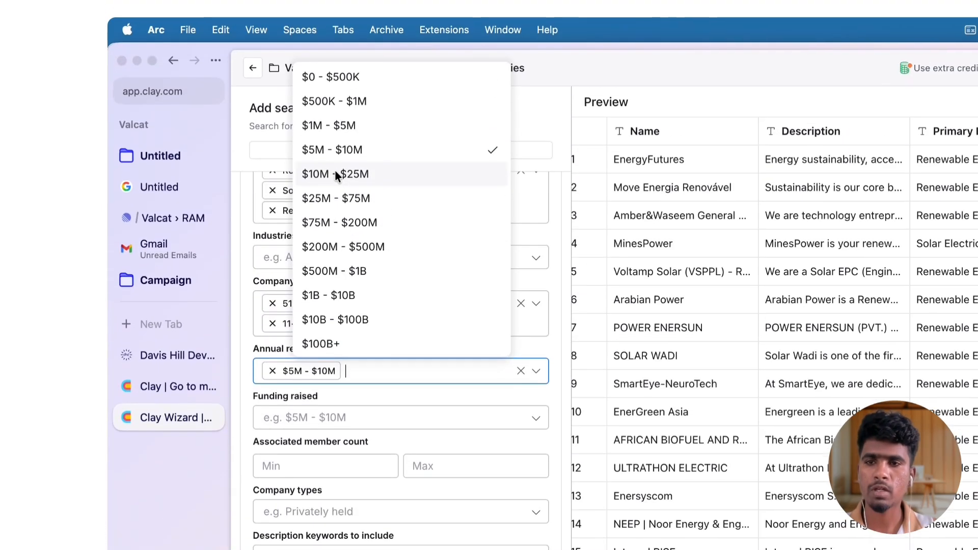
pyautogui.click(335, 186)
pyautogui.click(339, 198)
pyautogui.click(350, 249)
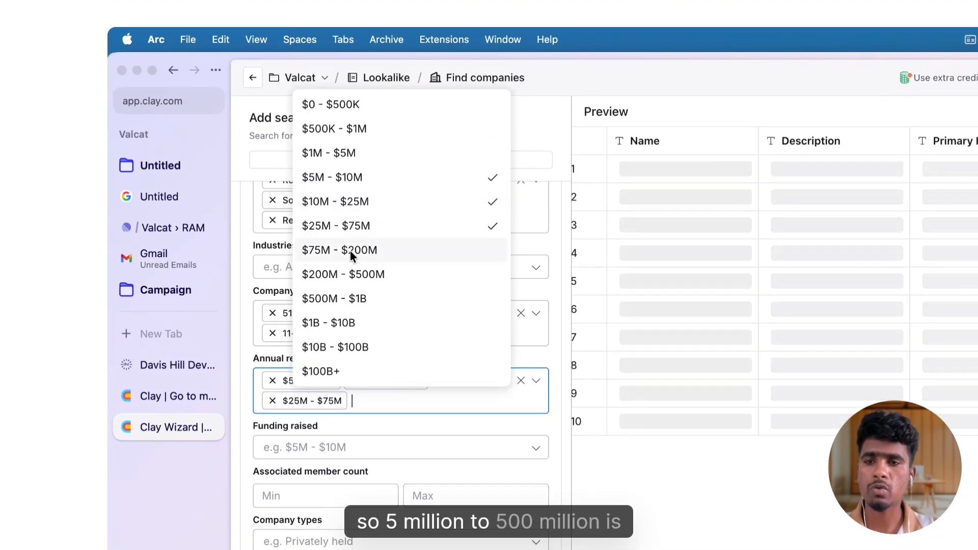
pyautogui.click(365, 278)
pyautogui.click(534, 138)
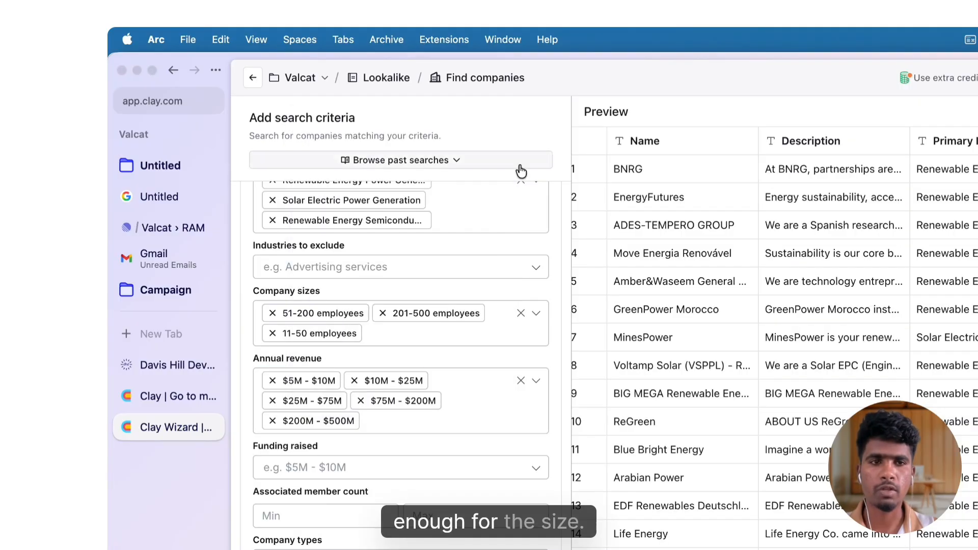
# Restrict the company location by adding United States to the countries to include.
pyautogui.scroll(-5, 391, 475)
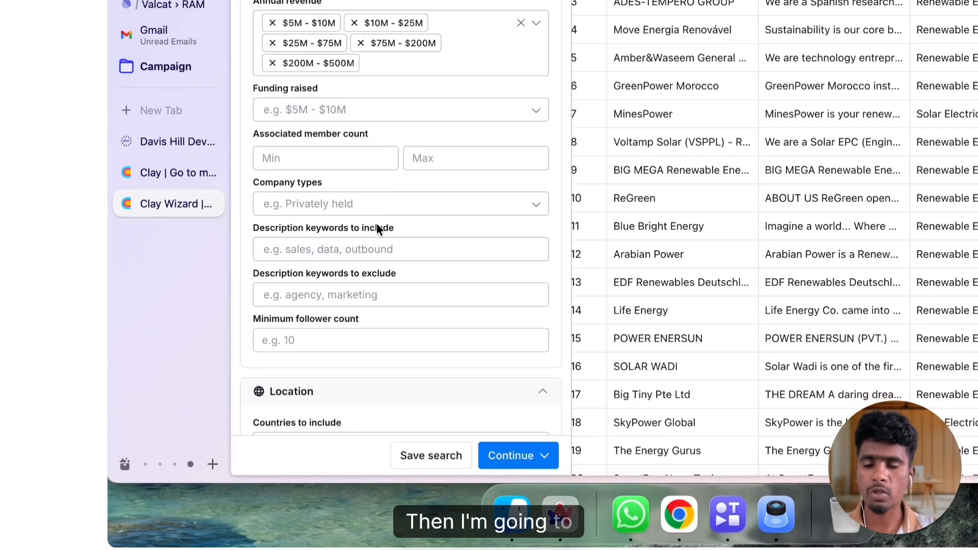
pyautogui.scroll(-6, 377, 239)
pyautogui.click(371, 252)
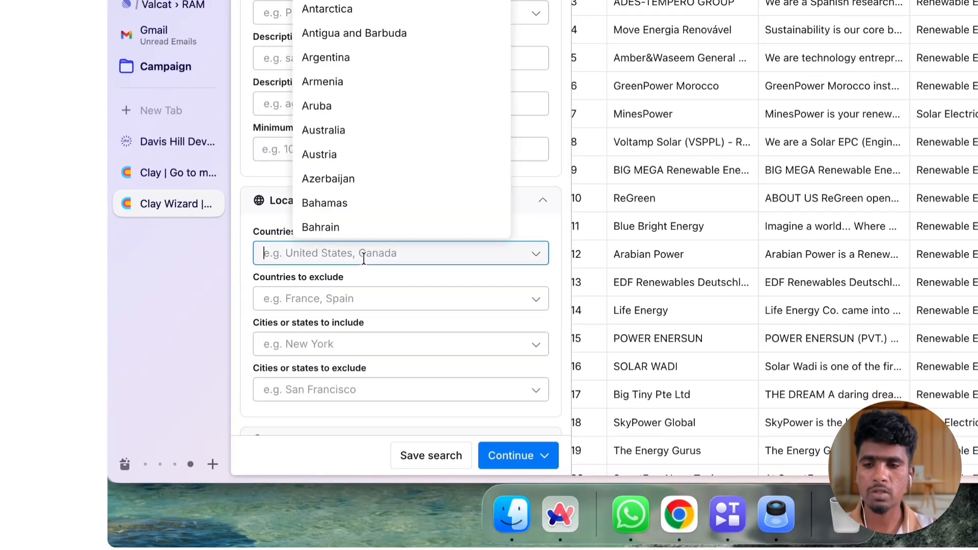
pyautogui.write('united')
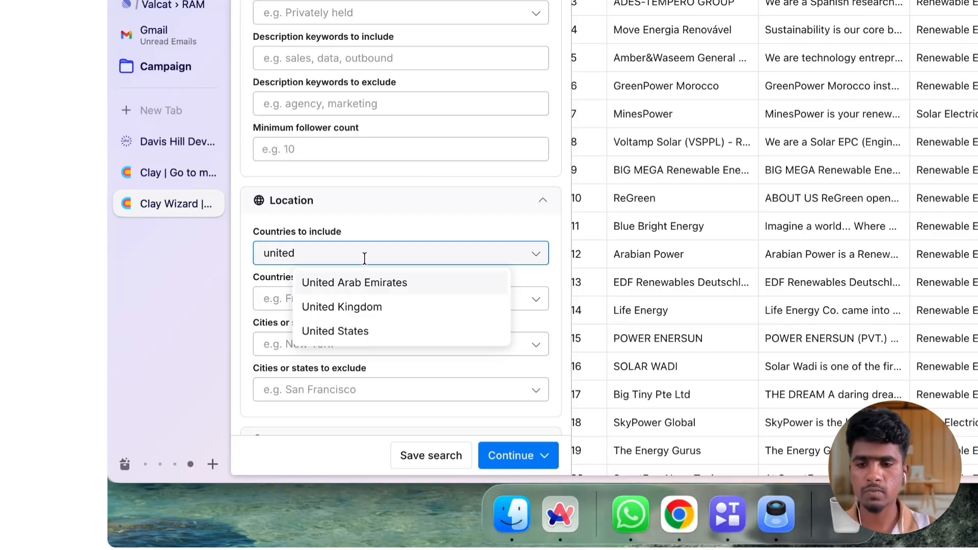
pyautogui.click(411, 332)
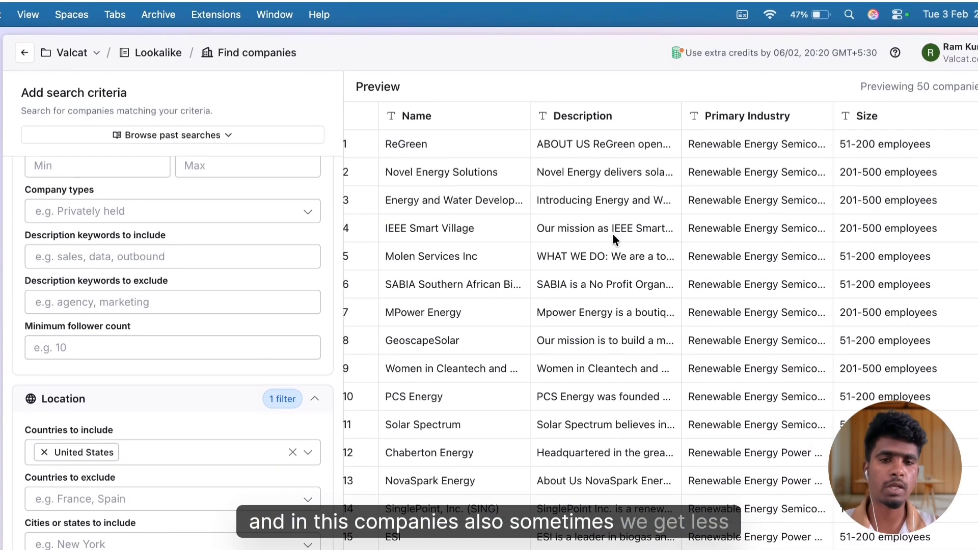
# Add Solar as a description keyword to include in the company attributes.
pyautogui.scroll(1, 220, 275)
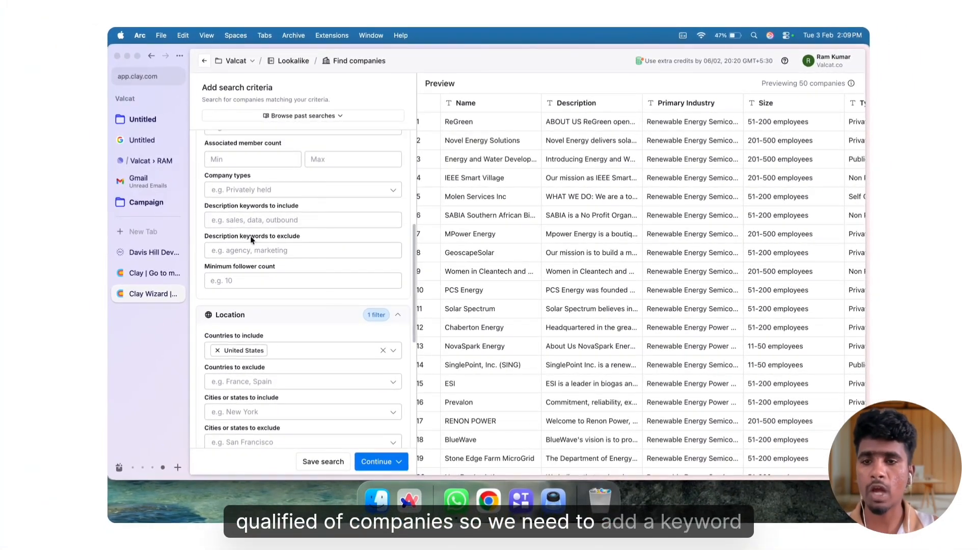
pyautogui.click(252, 219)
pyautogui.write('S')
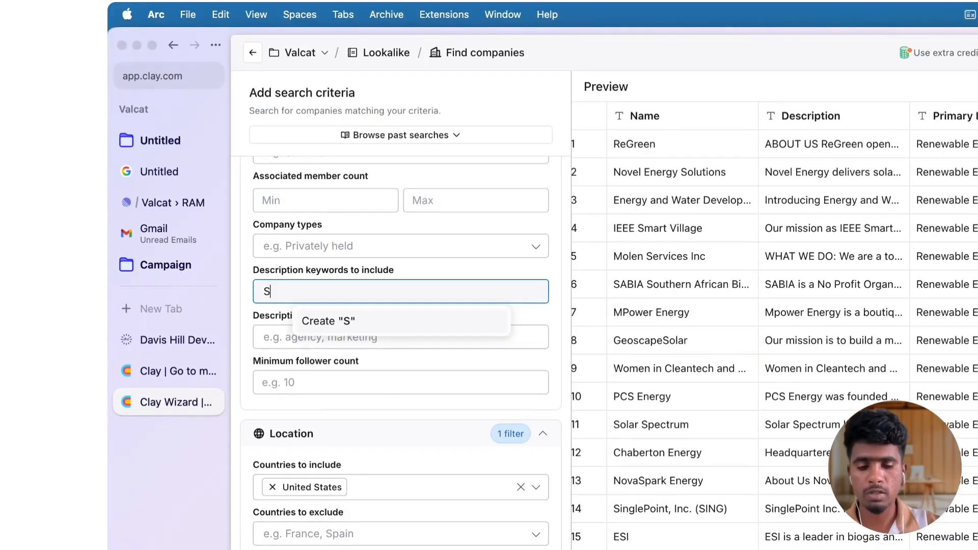
pyautogui.write('olar')
pyautogui.press('Return')
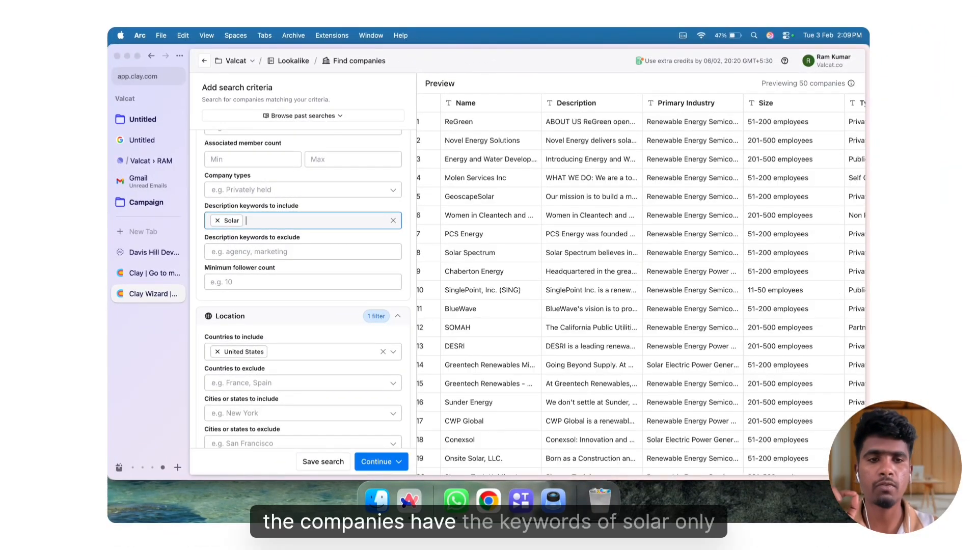
# Restrict the AI filters of the company search to the B2B business type.
pyautogui.scroll(-5, 272, 281)
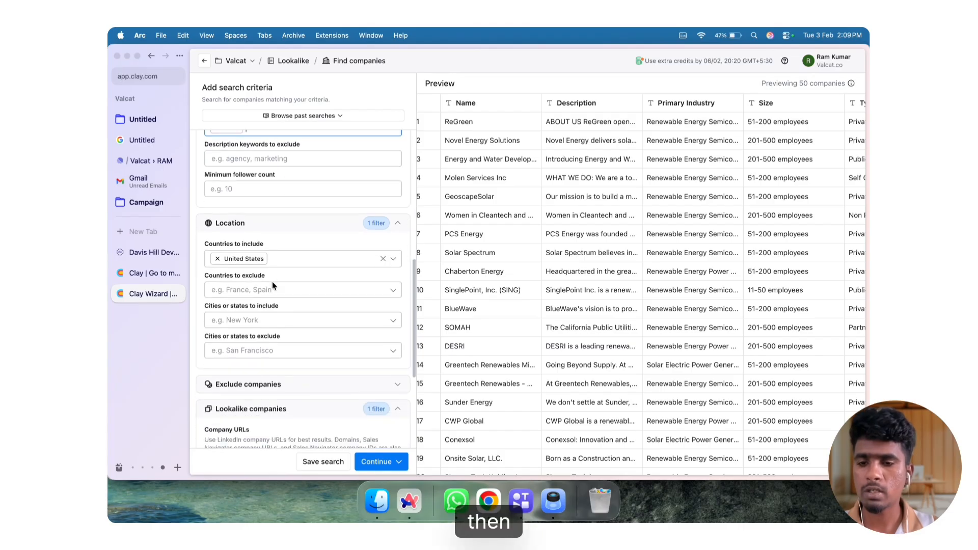
pyautogui.scroll(-2, 273, 286)
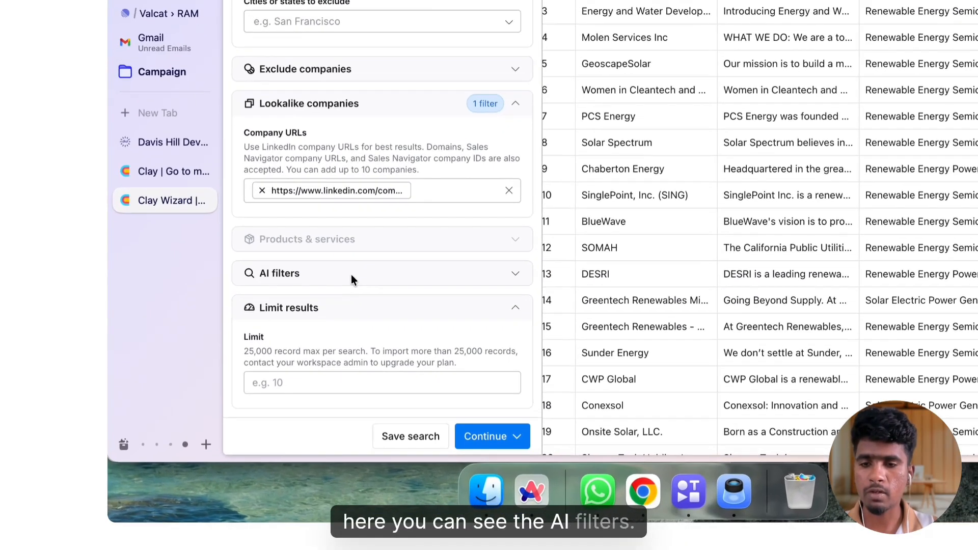
pyautogui.click(285, 347)
pyautogui.scroll(-2, 286, 347)
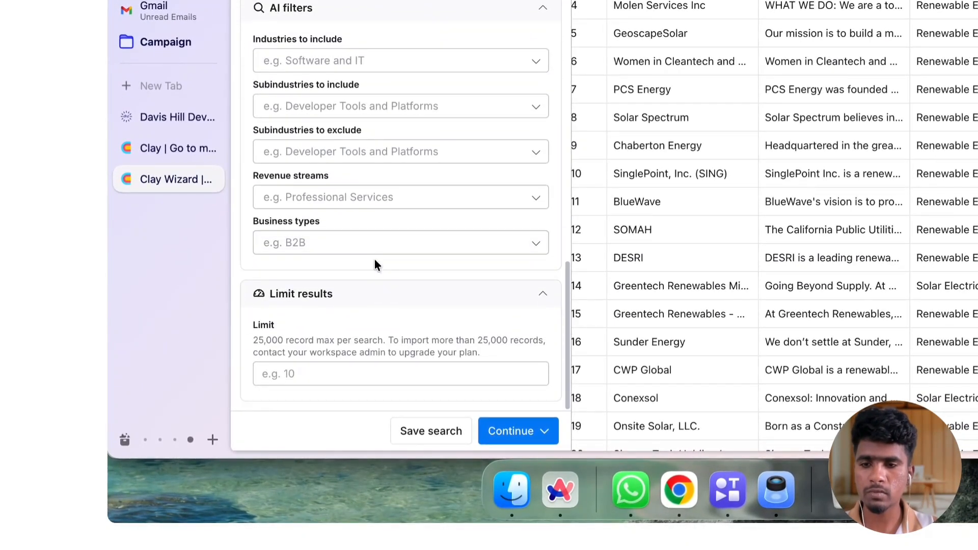
pyautogui.click(345, 242)
pyautogui.click(337, 275)
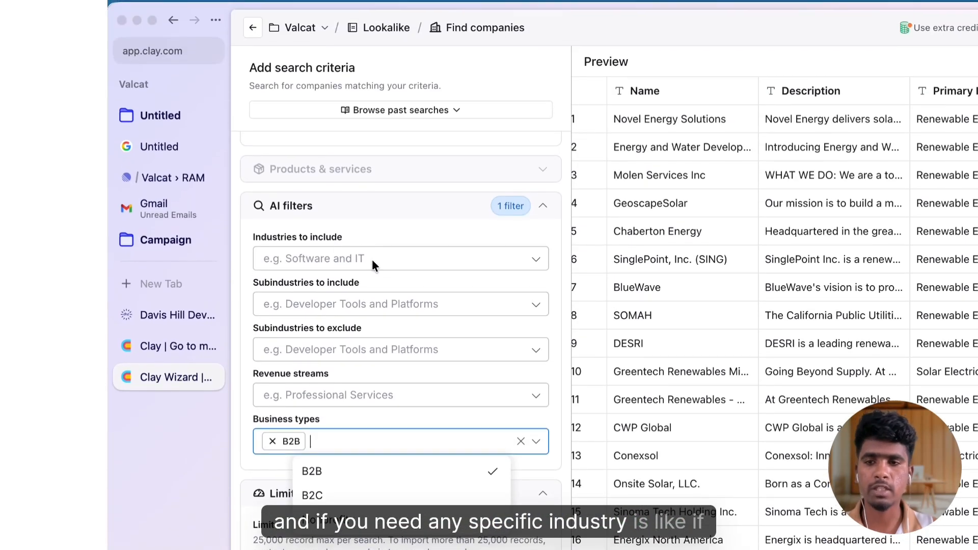
pyautogui.click(372, 237)
pyautogui.write('solar')
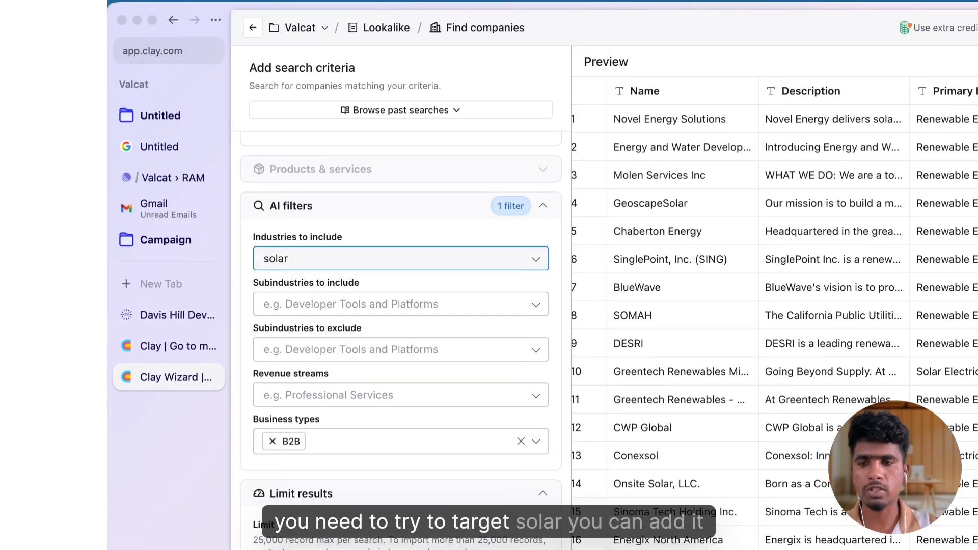
pyautogui.press('BackSpace')
pyautogui.press('BackSpace')
pyautogui.press('BackSpace')
pyautogui.press('BackSpace')
pyautogui.press('BackSpace')
pyautogui.click(431, 224)
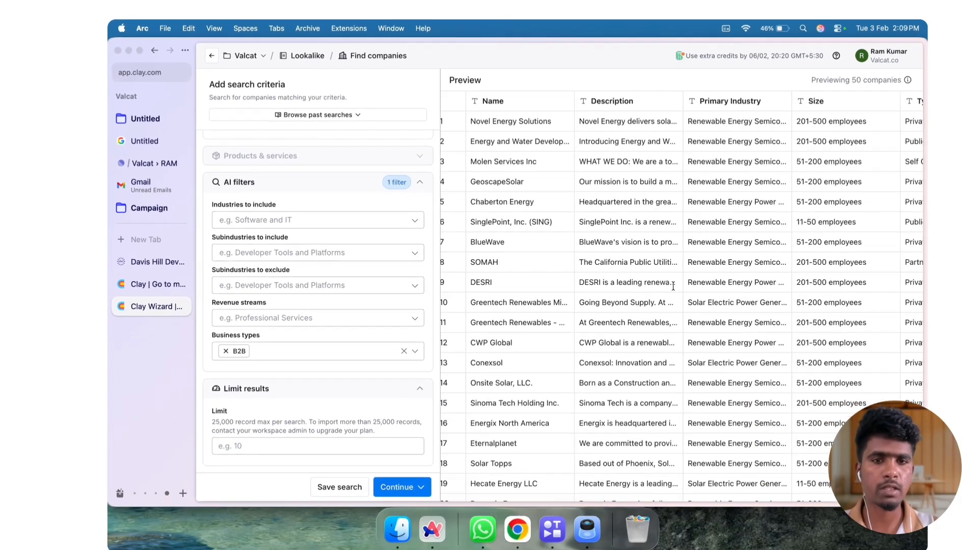
# Check the previewed companies and the applied filters, and send the search results to a new table in the Lookalike workbook.
pyautogui.hscroll(5, 894, 349)
pyautogui.hscroll(5, 612, 276)
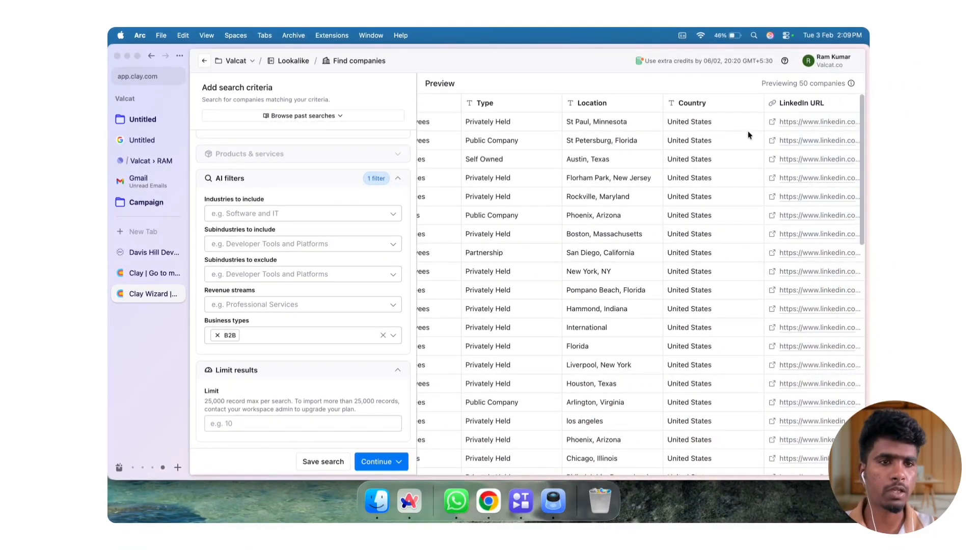
pyautogui.hscroll(-10, 569, 182)
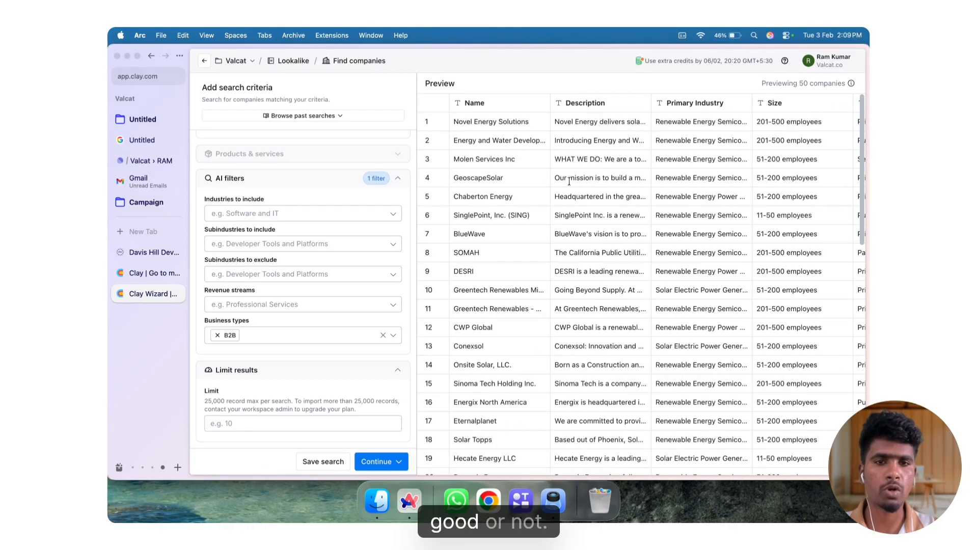
pyautogui.scroll(15, 294, 188)
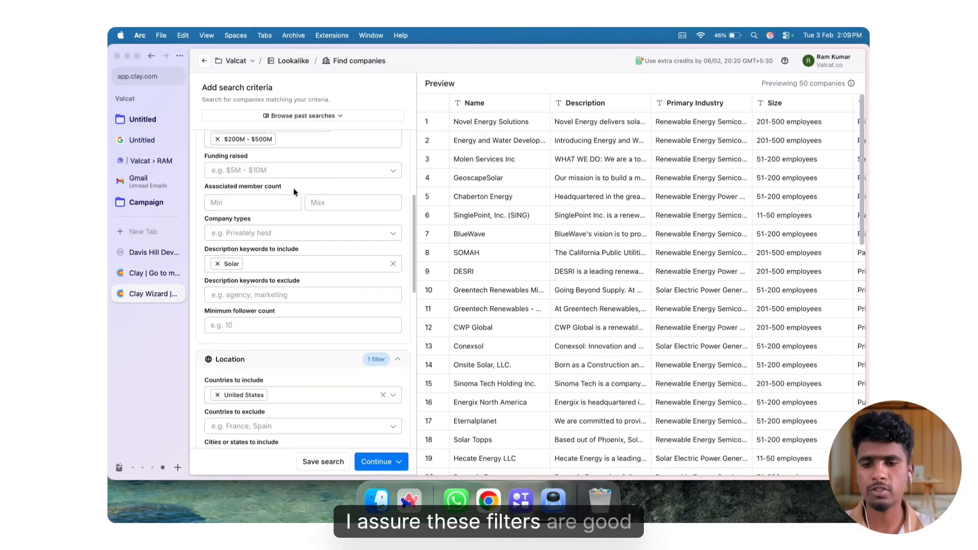
pyautogui.click(399, 461)
pyautogui.click(392, 422)
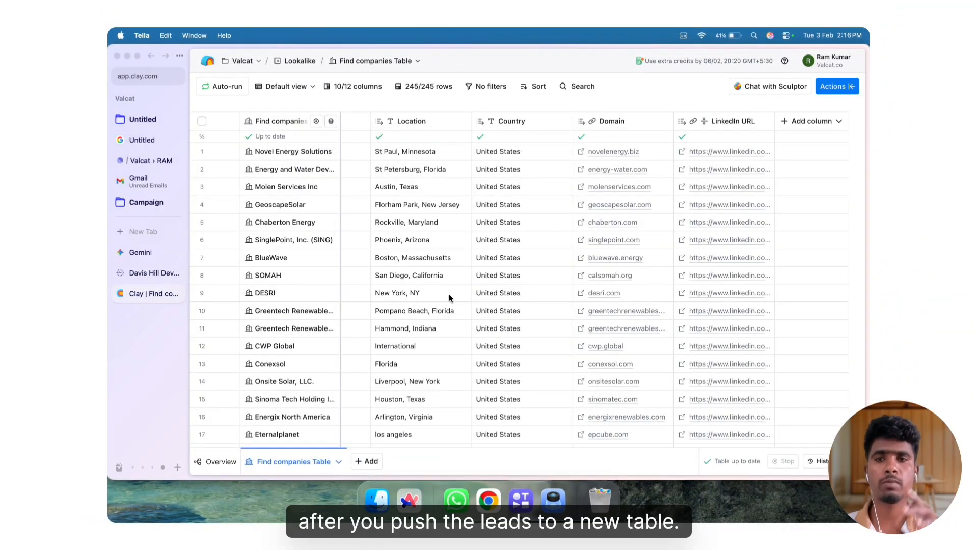
pyautogui.hscroll(-10, 449, 298)
pyautogui.hscroll(10, 450, 298)
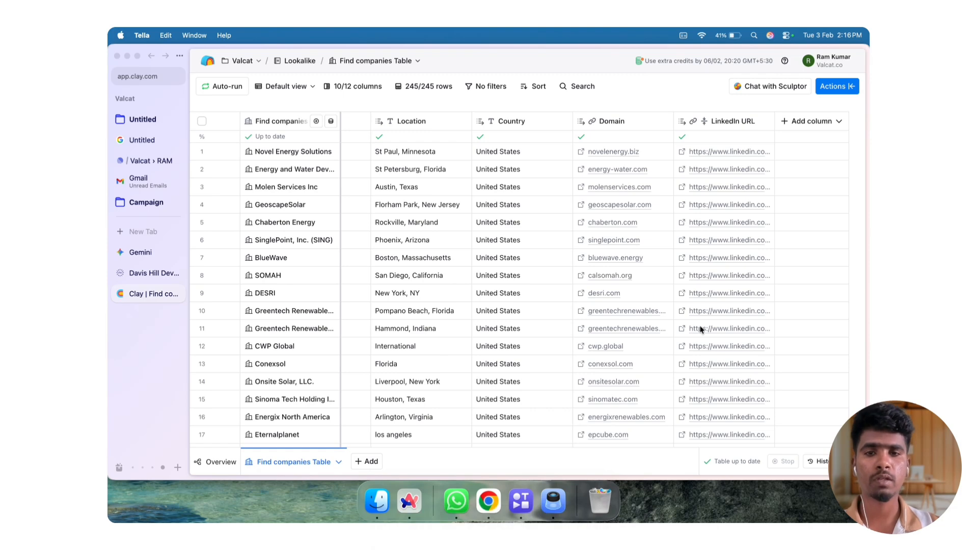
pyautogui.hscroll(-10, 399, 277)
pyautogui.hscroll(10, 399, 277)
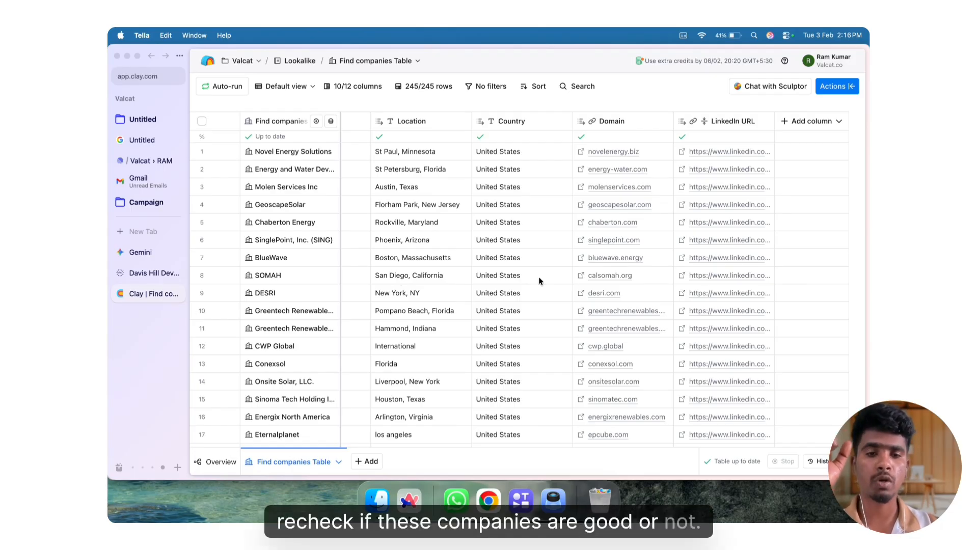
# Add a Use AI column for web research (Claygent) and set its model to OpenAI GPT 4o Mini.
pyautogui.click(798, 127)
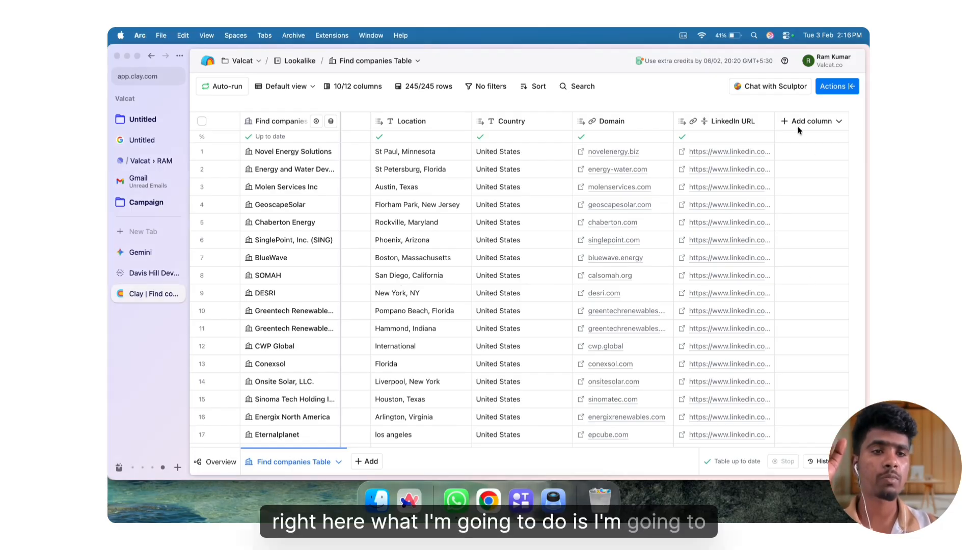
pyautogui.click(798, 127)
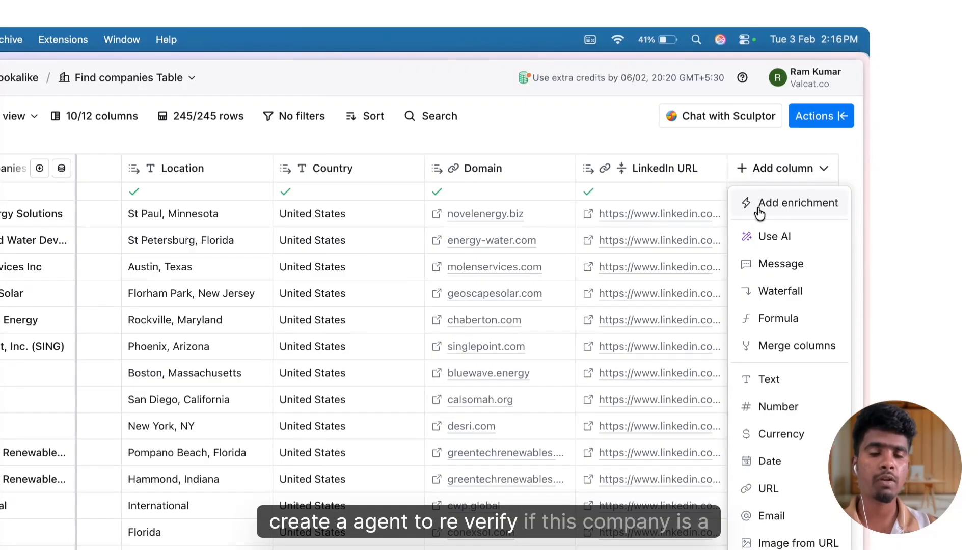
pyautogui.click(769, 236)
pyautogui.click(752, 162)
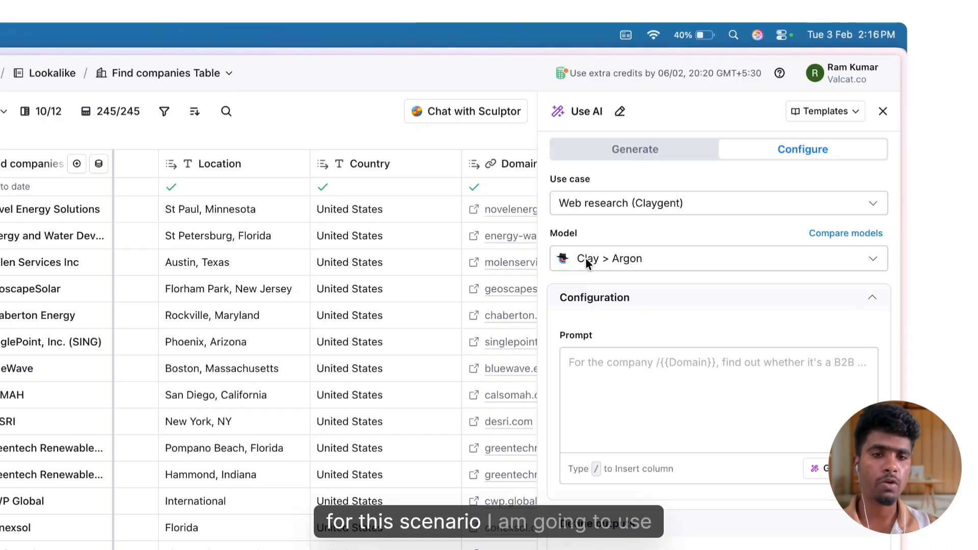
pyautogui.click(563, 123)
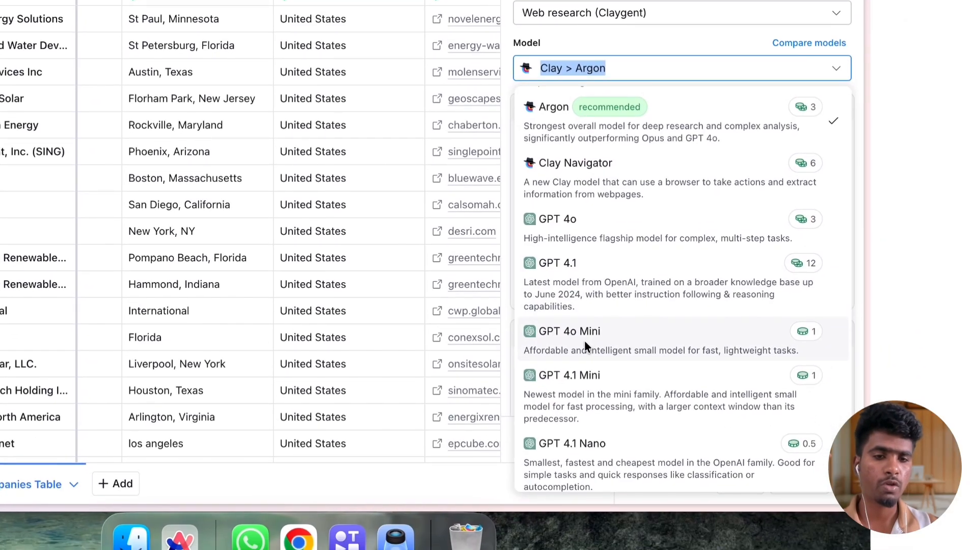
pyautogui.click(585, 341)
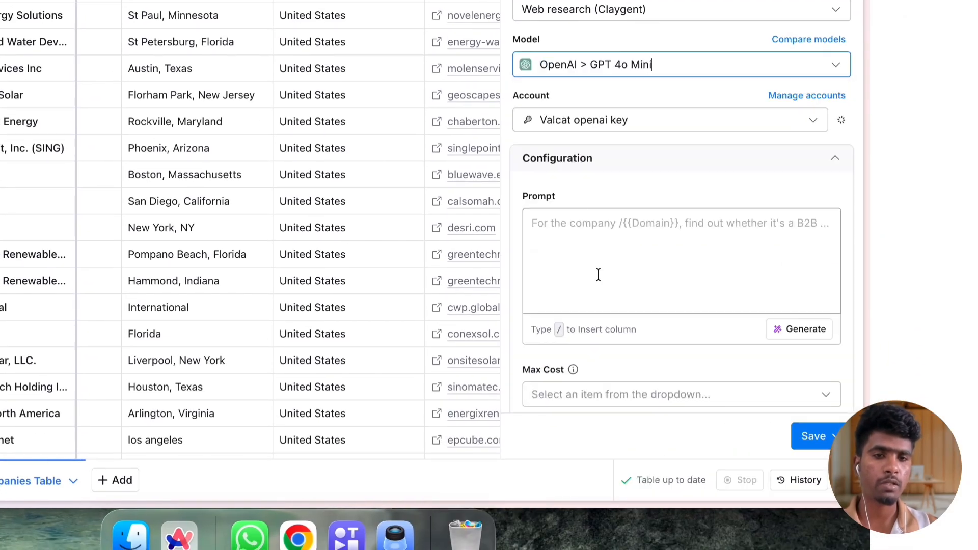
# Paste the prepared lookalike-analysis prompt into the AI column and delete the introductory text above "Improved Prompt".
pyautogui.press('super+v')
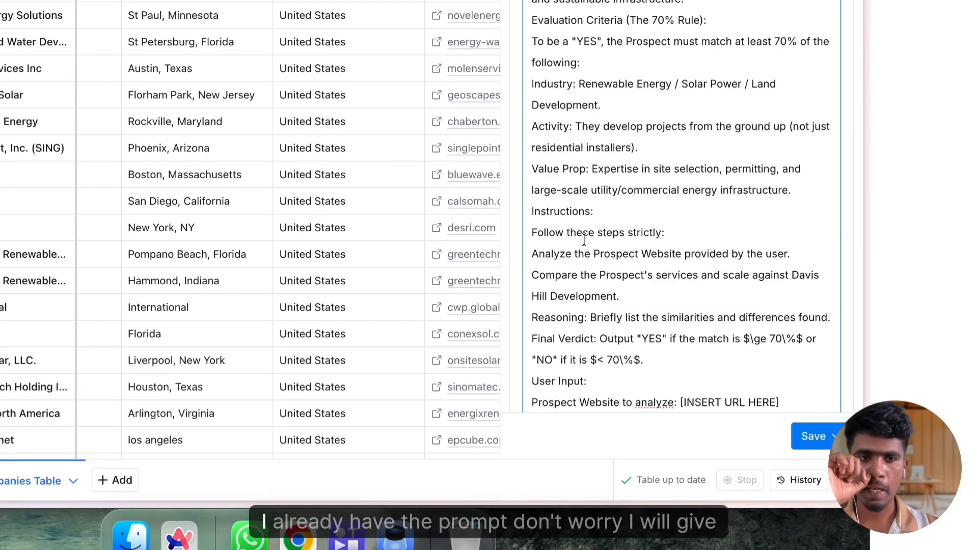
pyautogui.scroll(10, 678, 301)
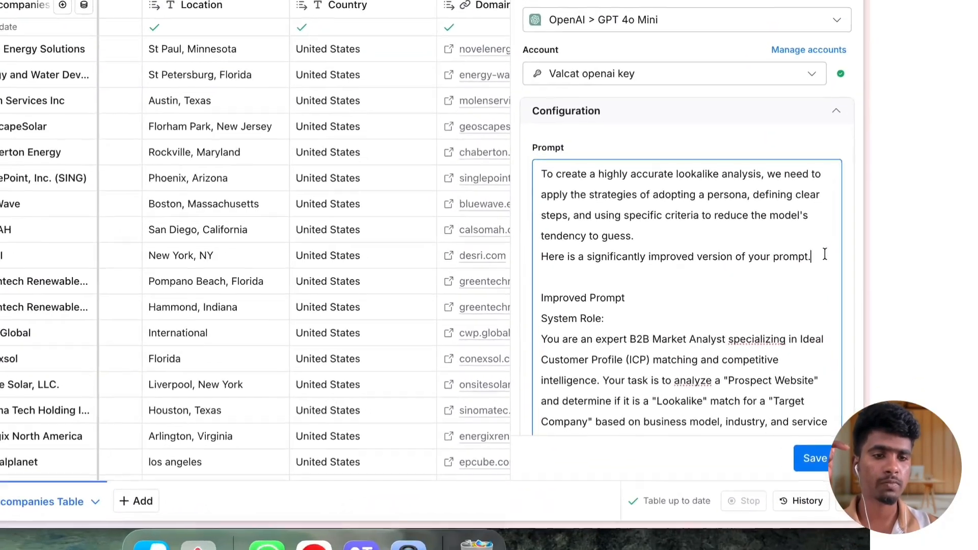
pyautogui.moveTo(837, 294); pyautogui.dragTo(643, 237)
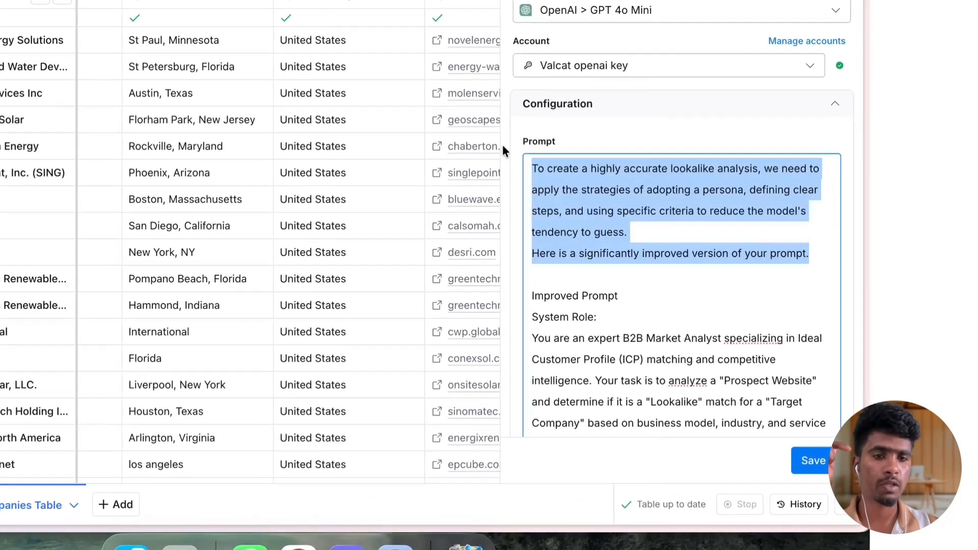
pyautogui.press('BackSpace')
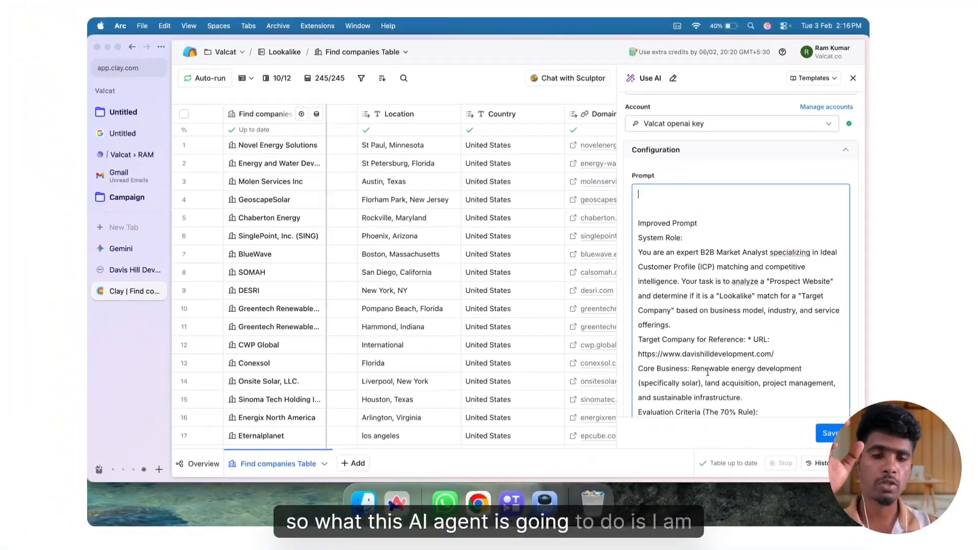
# Replace the [INSERT URL HERE] placeholder at the end of the prompt with the Domain column.
pyautogui.scroll(-2, 712, 373)
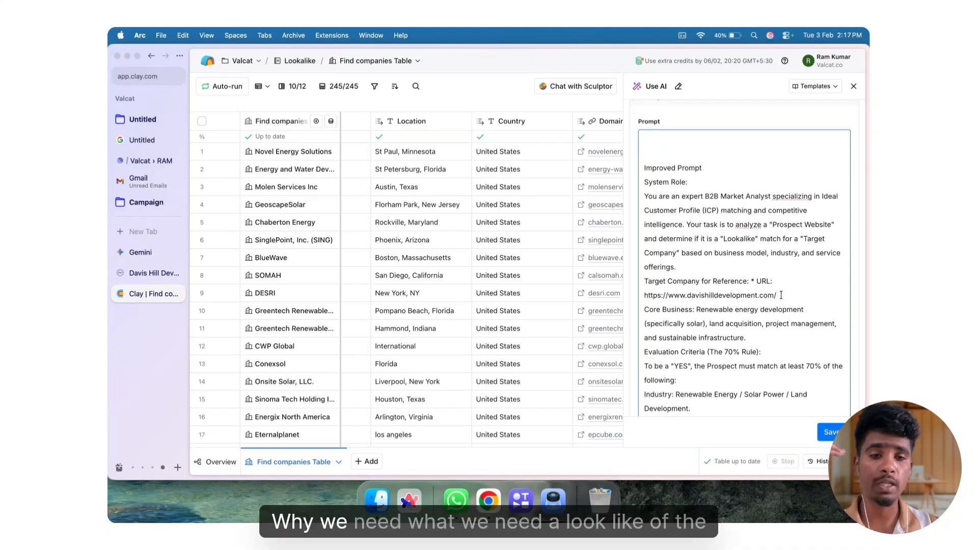
pyautogui.scroll(-5, 764, 277)
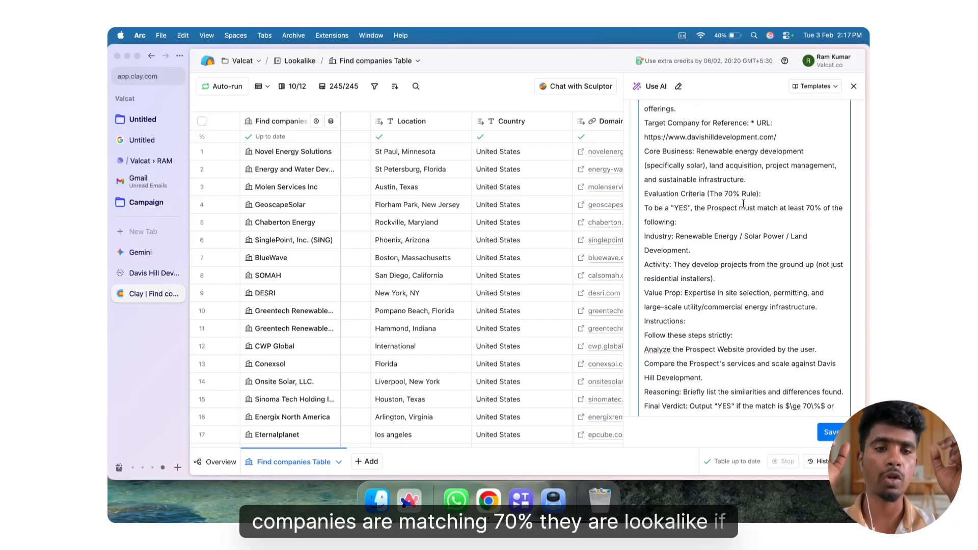
pyautogui.scroll(-4, 743, 203)
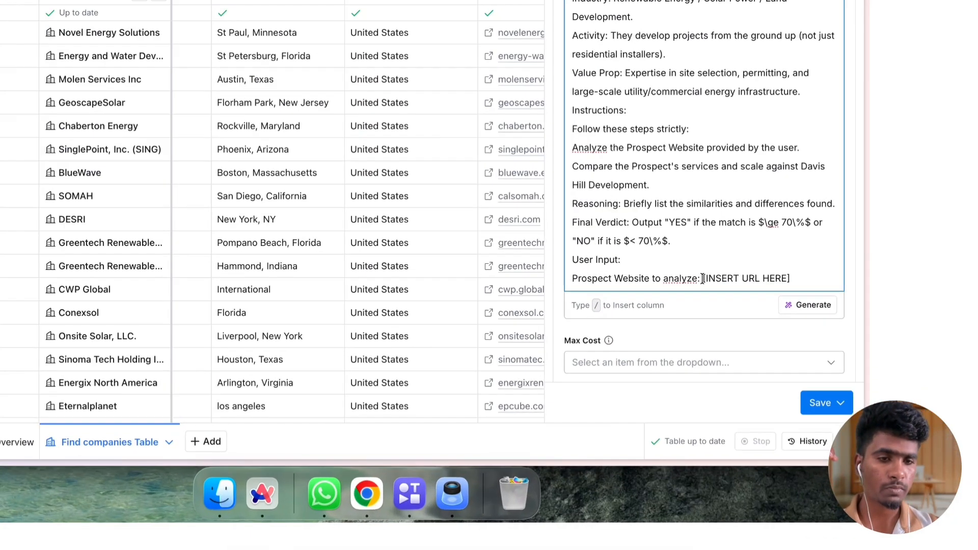
pyautogui.moveTo(702, 278); pyautogui.dragTo(791, 279)
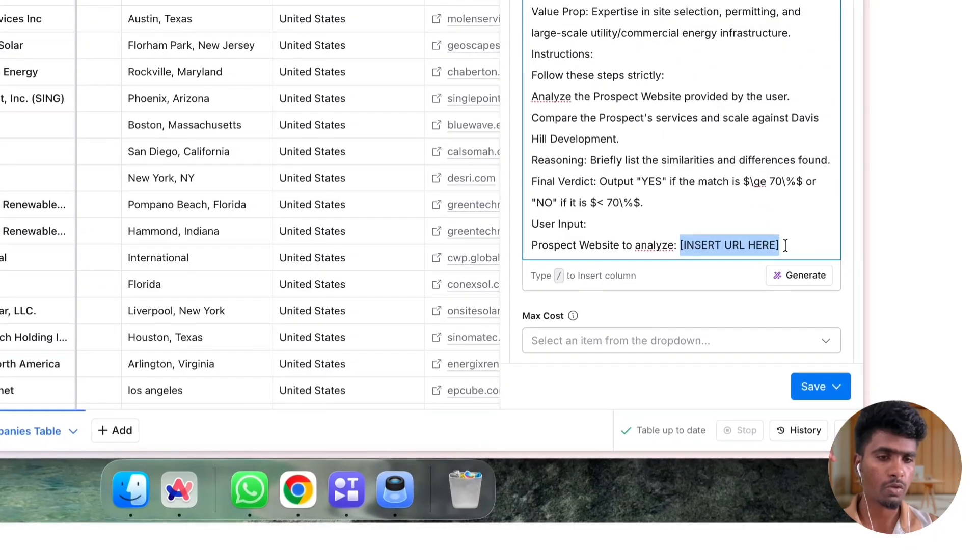
pyautogui.press('BackSpace')
pyautogui.write('/')
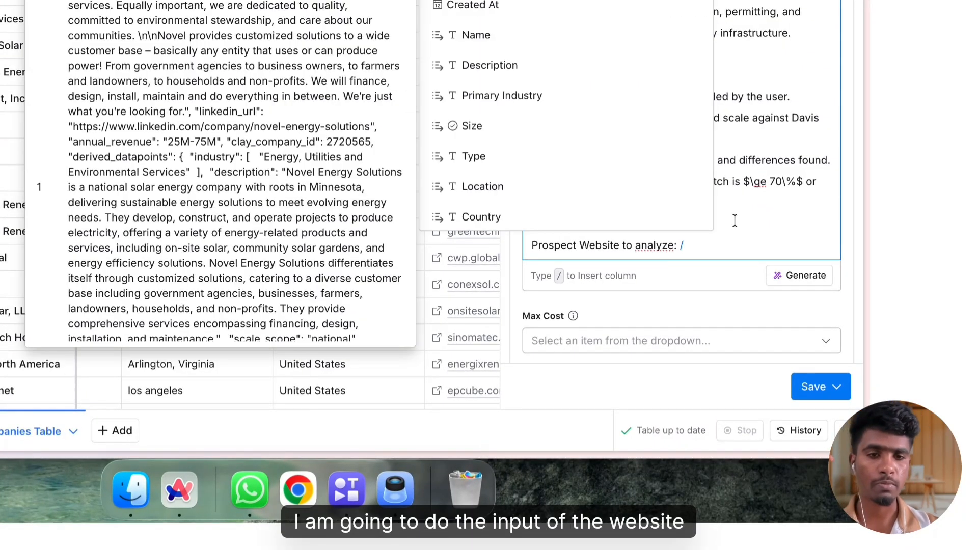
pyautogui.scroll(-2, 488, 194)
pyautogui.click(491, 187)
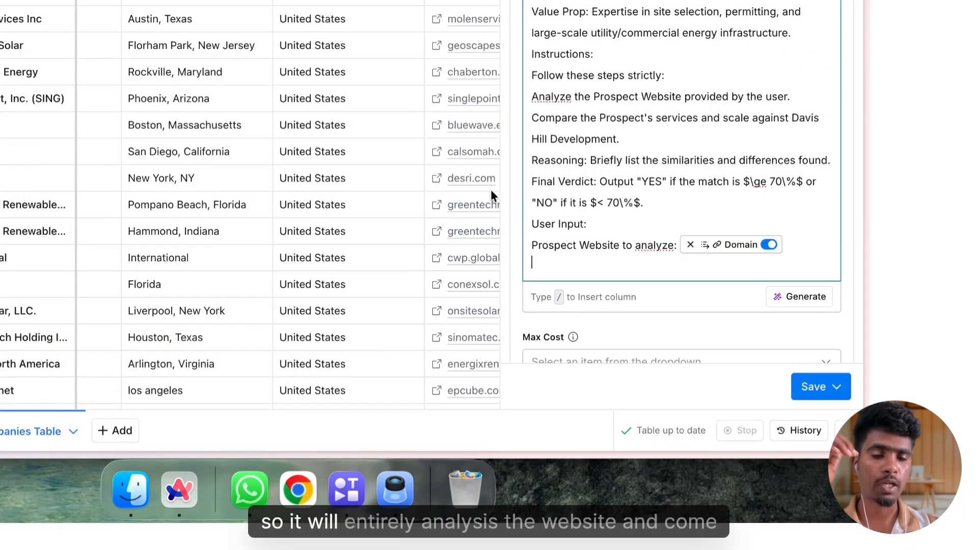
# Rename the AI column's response output field as Lookalike and set its format to True/False.
pyautogui.scroll(-5, 617, 202)
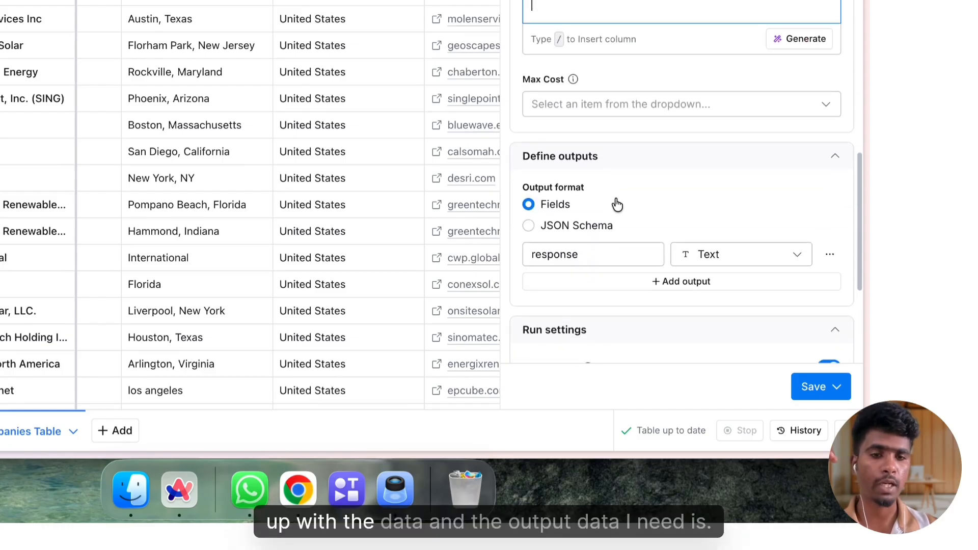
pyautogui.doubleClick(584, 257)
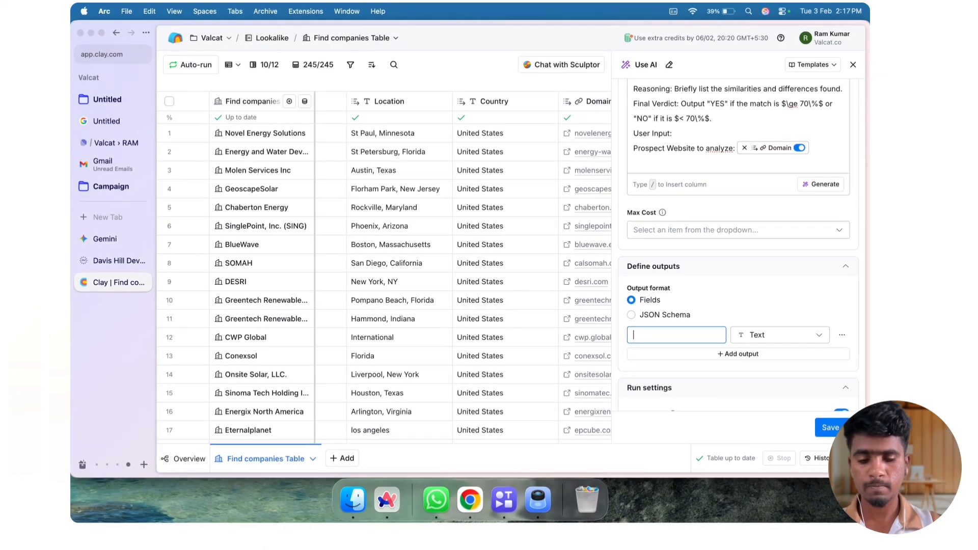
pyautogui.write('Loc')
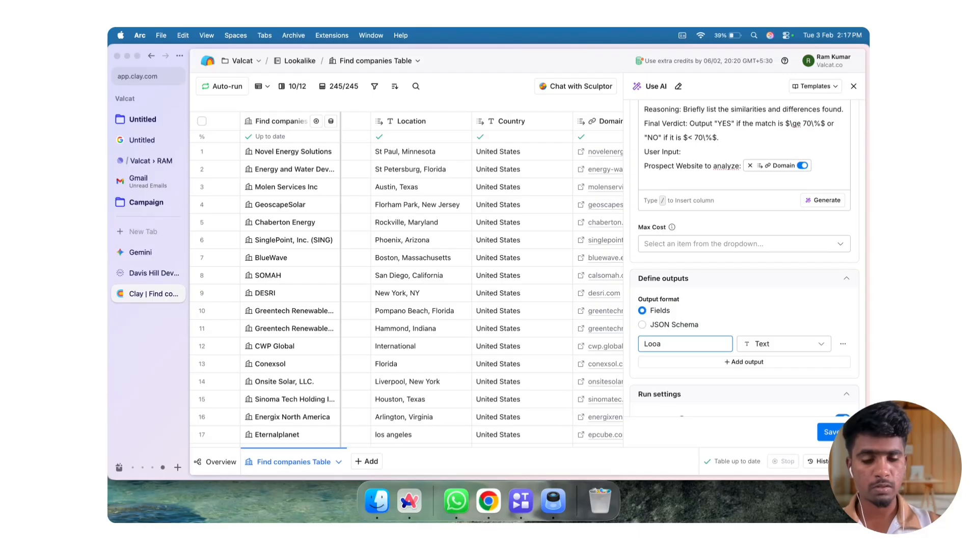
pyautogui.write('kalike')
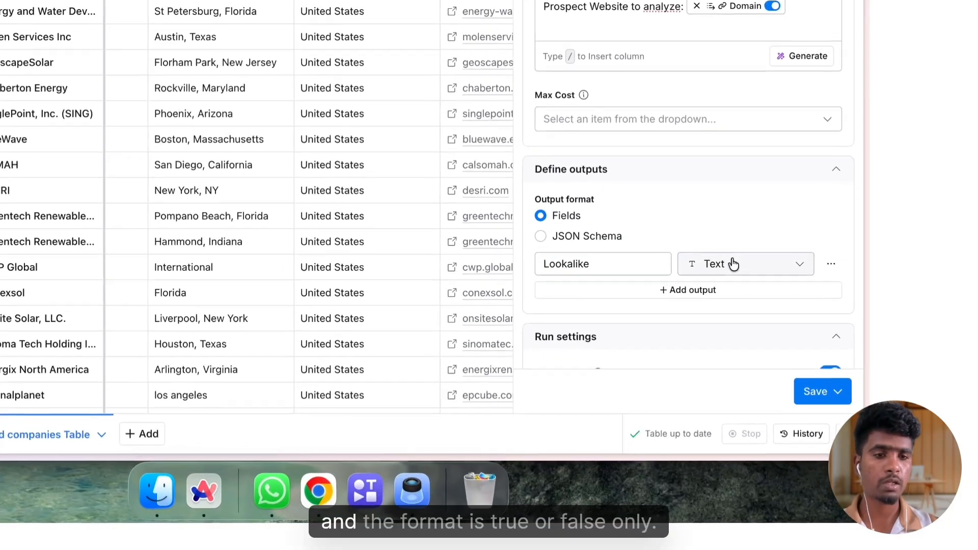
pyautogui.click(770, 344)
pyautogui.click(772, 366)
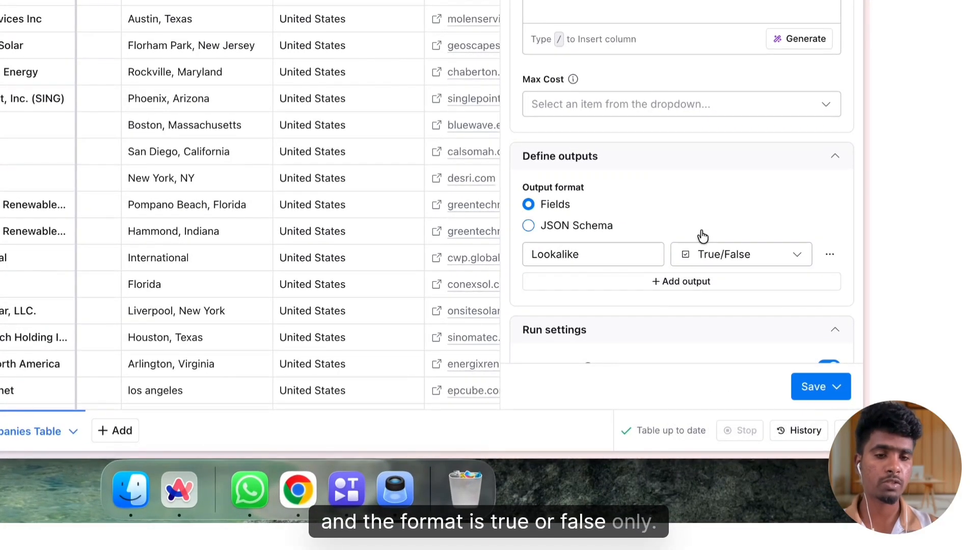
# Review the AI column's prompt and settings, save it and run it on 10 rows.
pyautogui.scroll(-5, 701, 235)
pyautogui.click(815, 387)
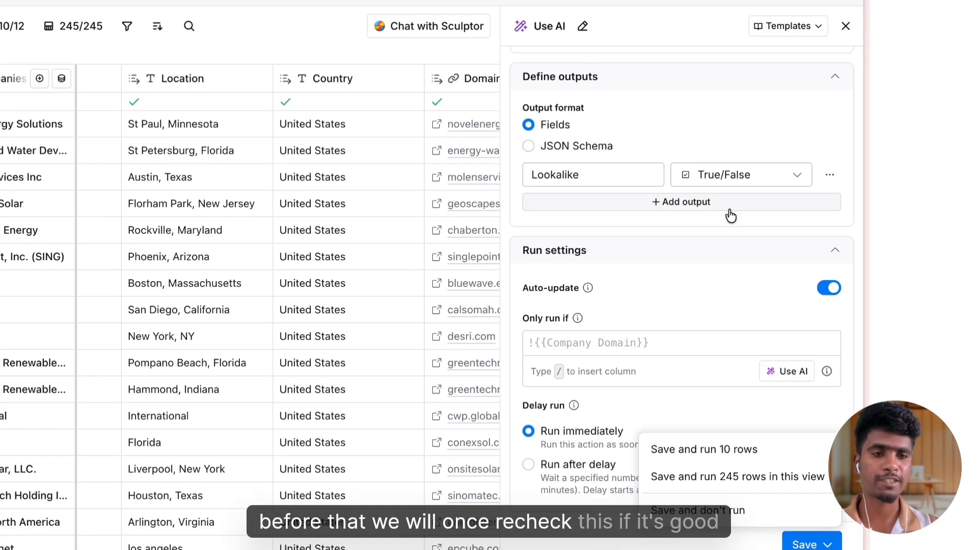
pyautogui.scroll(10, 731, 216)
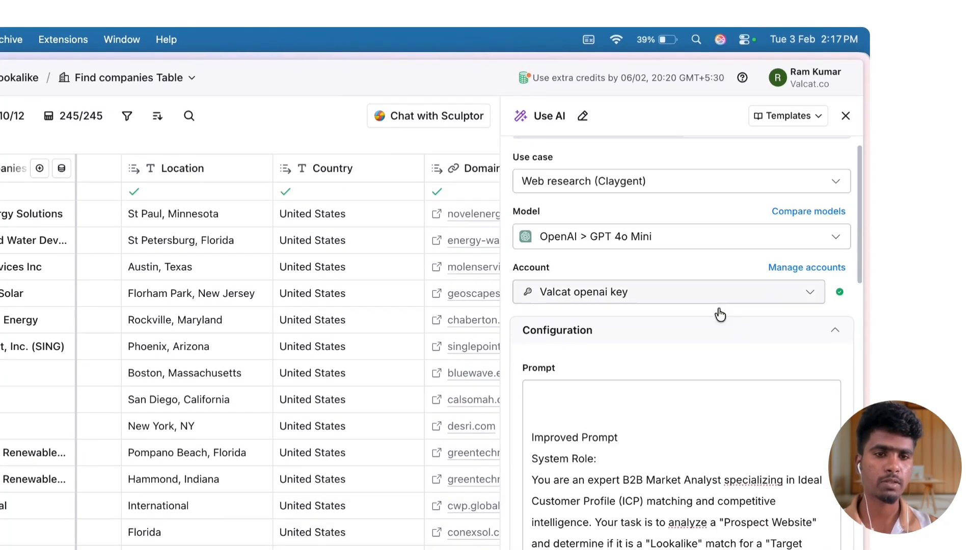
pyautogui.scroll(-10, 720, 314)
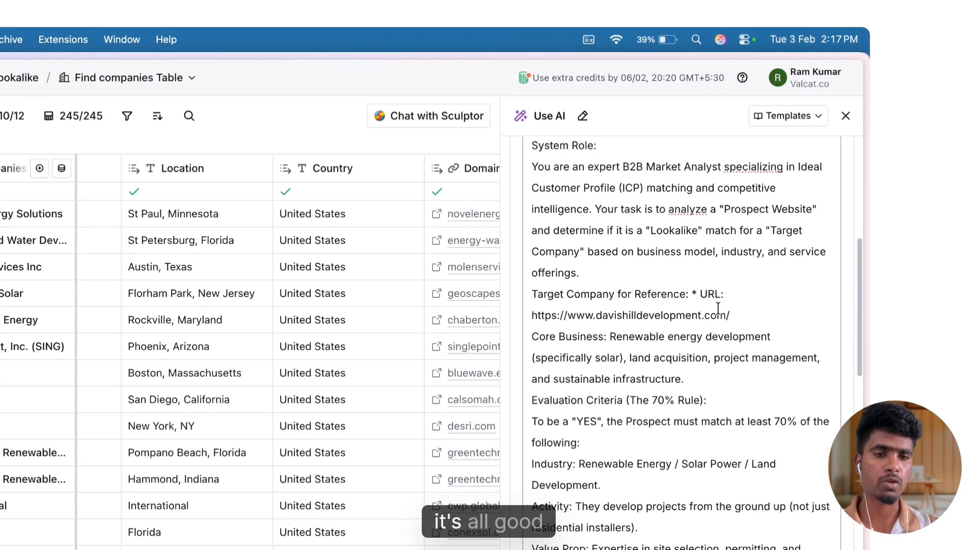
pyautogui.click(811, 393)
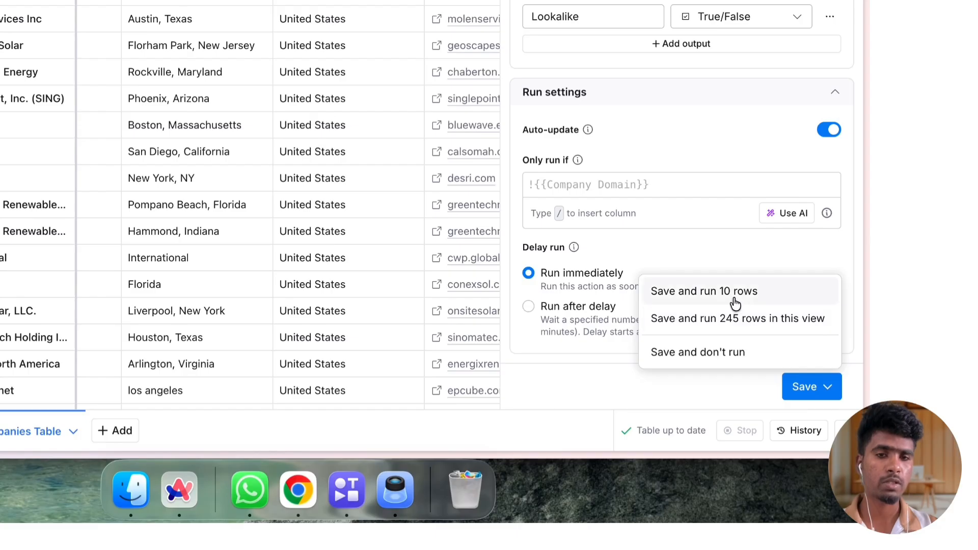
pyautogui.click(733, 297)
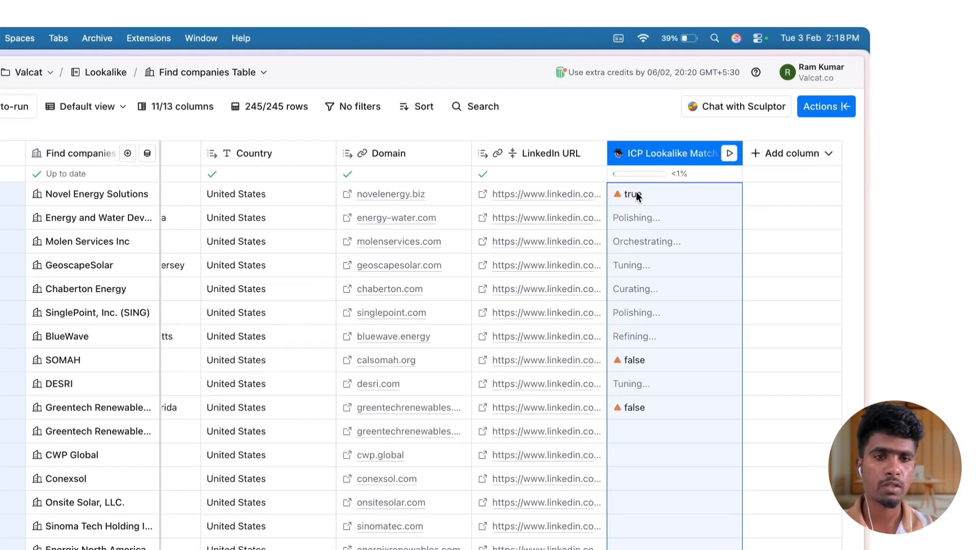
# Add the Lookalike output from the first row's AI result to the table as a new column named Lookalike.
pyautogui.click(688, 152)
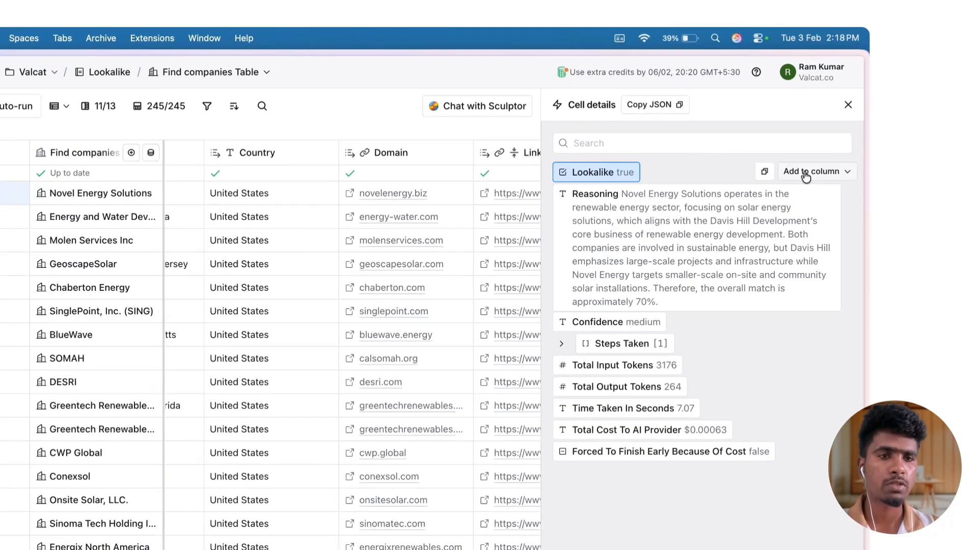
pyautogui.click(829, 135)
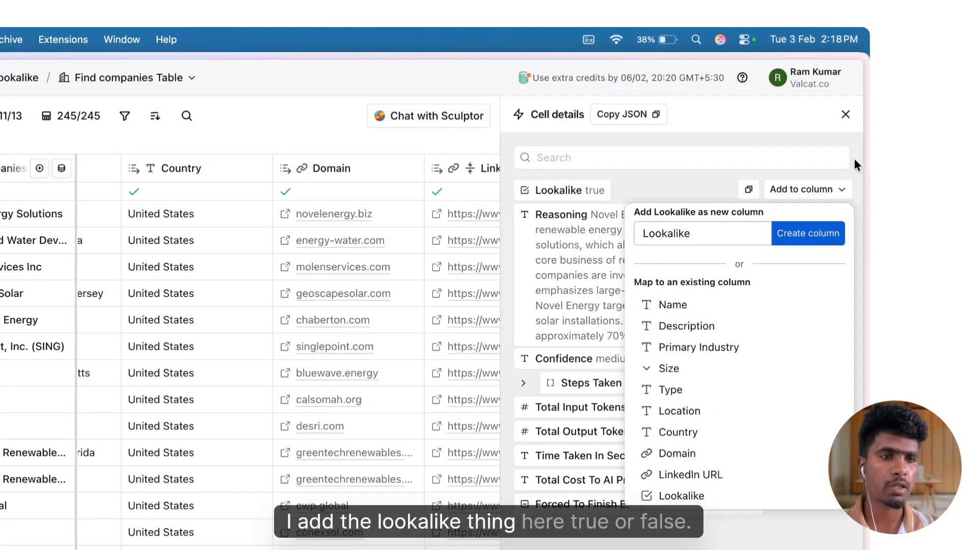
pyautogui.press('Return')
pyautogui.click(846, 114)
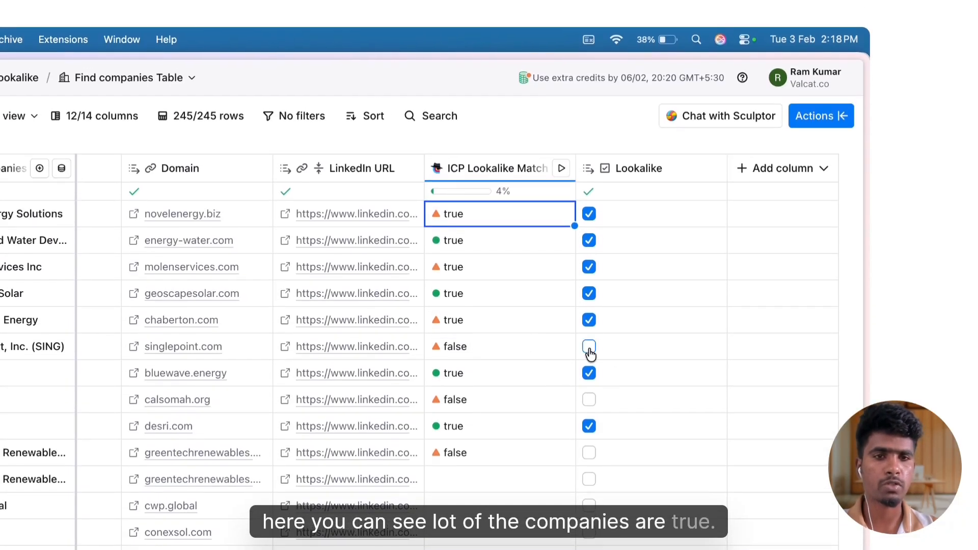
# Run the ICP Lookalike Match column on all rows that haven't run or have errors.
pyautogui.click(562, 169)
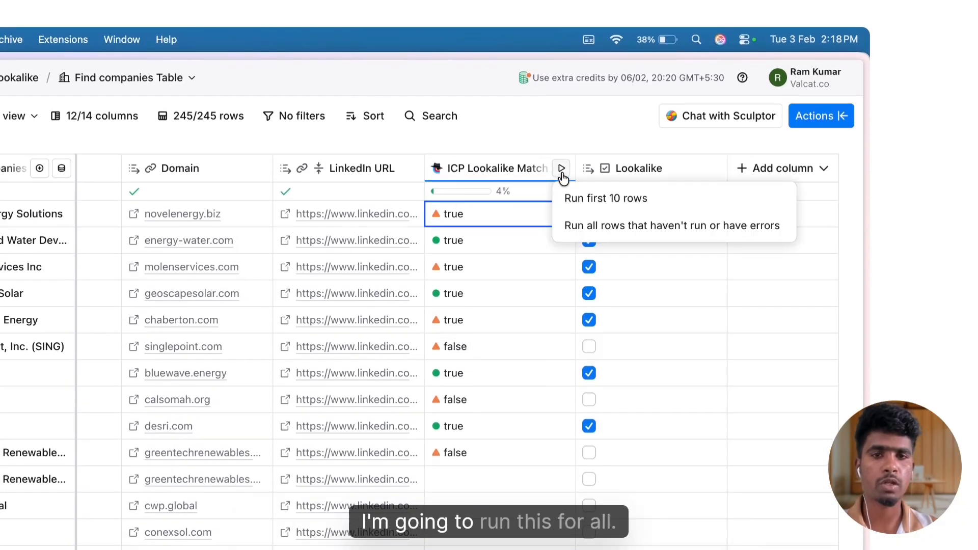
pyautogui.click(604, 227)
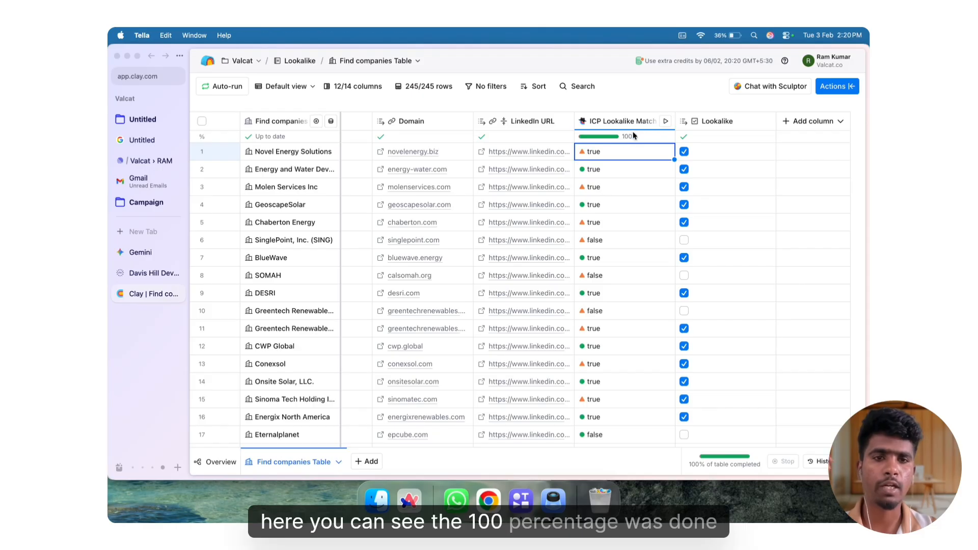
pyautogui.click(634, 135)
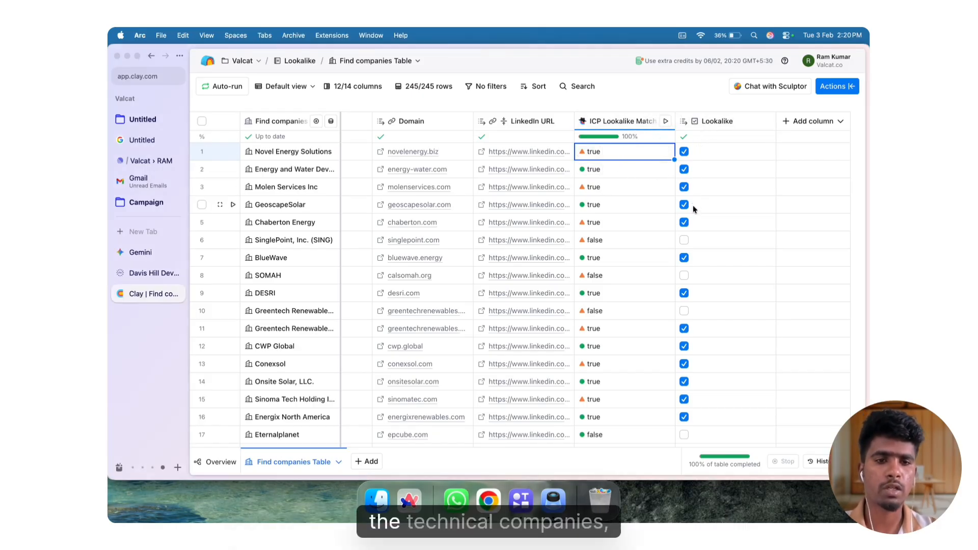
# Filter the companies table to rows where Lookalike is checked.
pyautogui.scroll(-1, 694, 212)
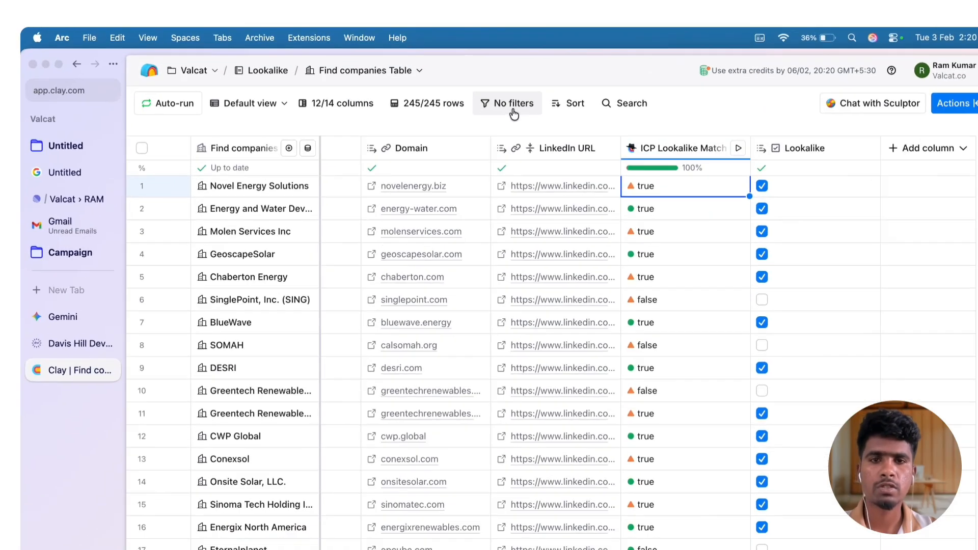
pyautogui.click(487, 86)
pyautogui.click(419, 112)
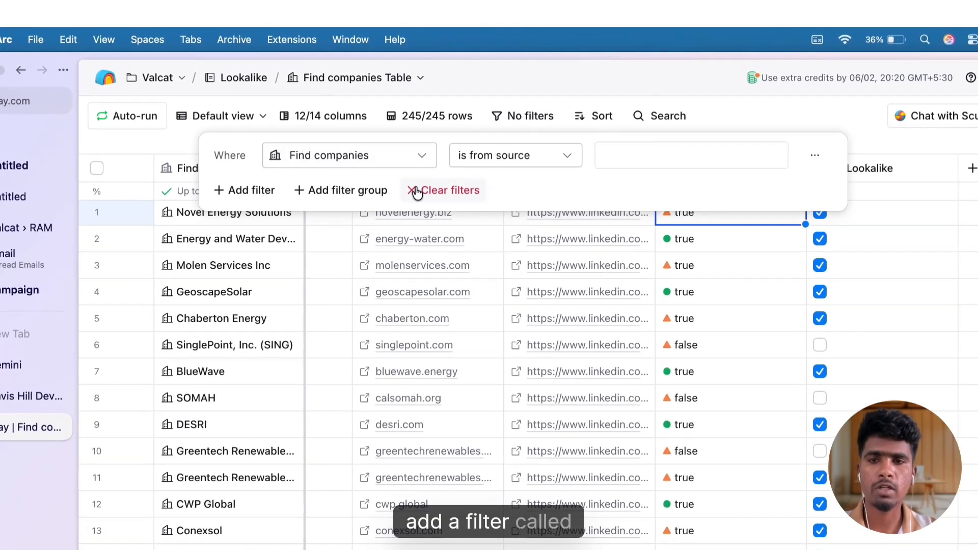
pyautogui.click(342, 164)
pyautogui.click(351, 505)
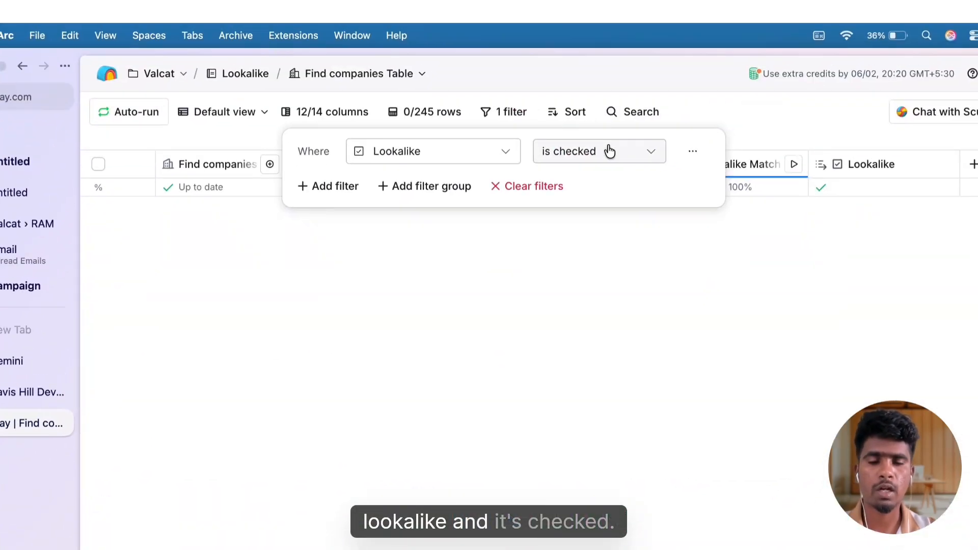
pyautogui.click(756, 141)
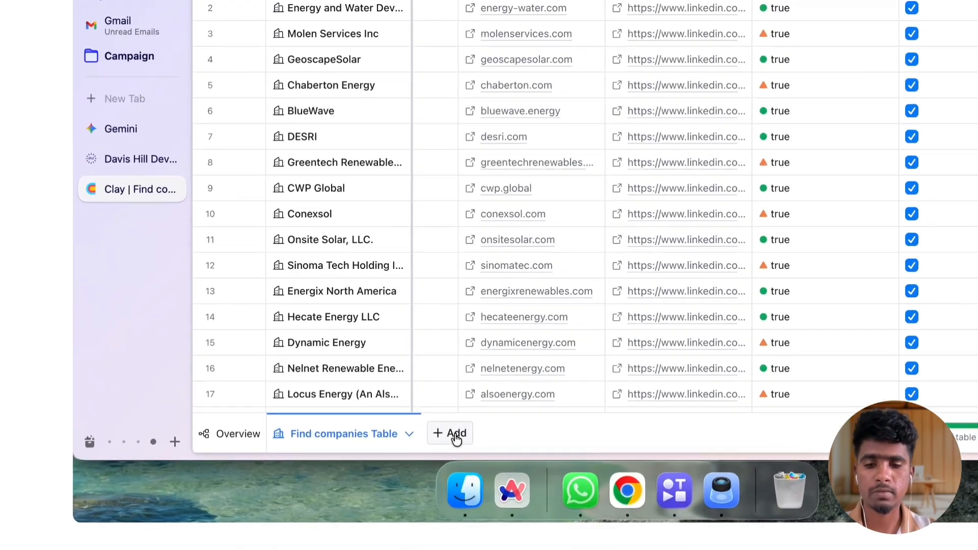
# Start a new Find people table from the filtered companies and look through its company attribute and company source criteria.
pyautogui.click(365, 463)
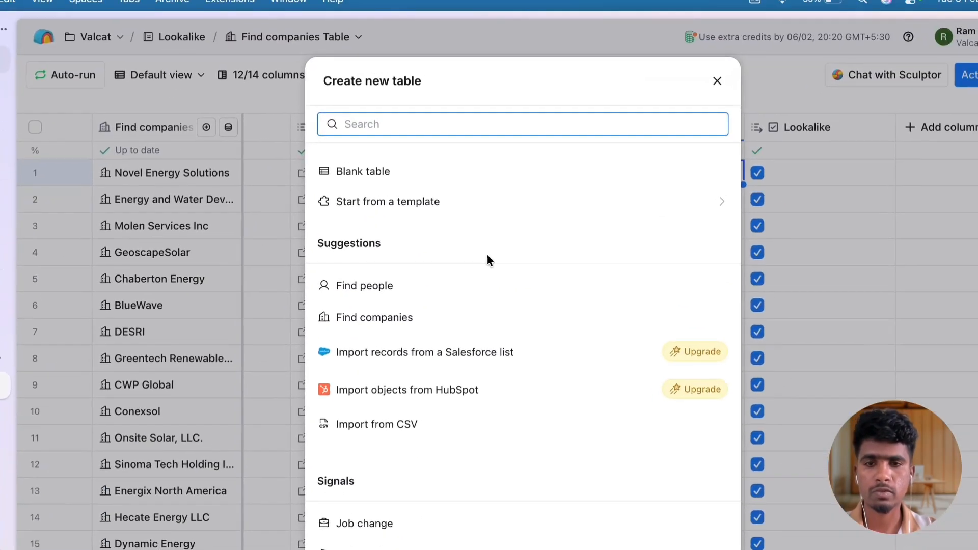
pyautogui.click(429, 310)
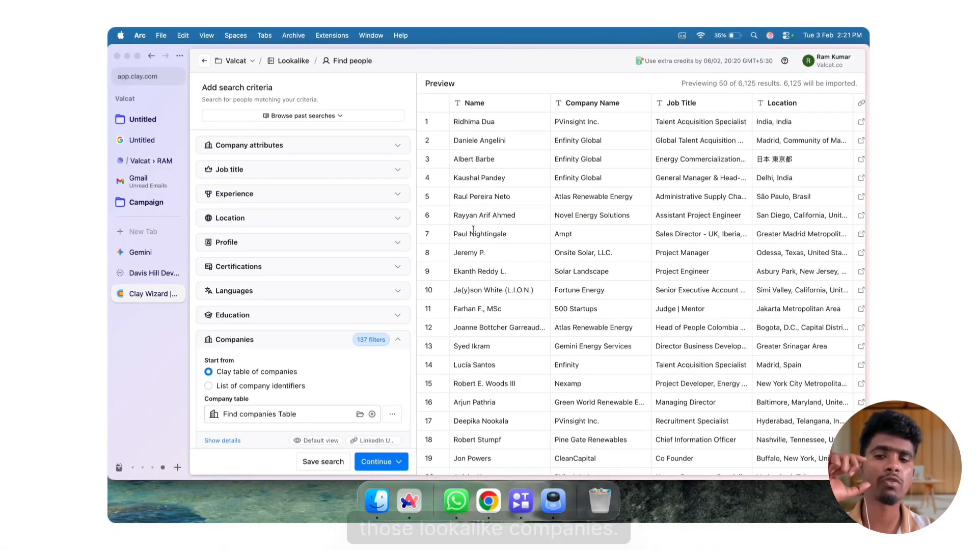
pyautogui.click(301, 151)
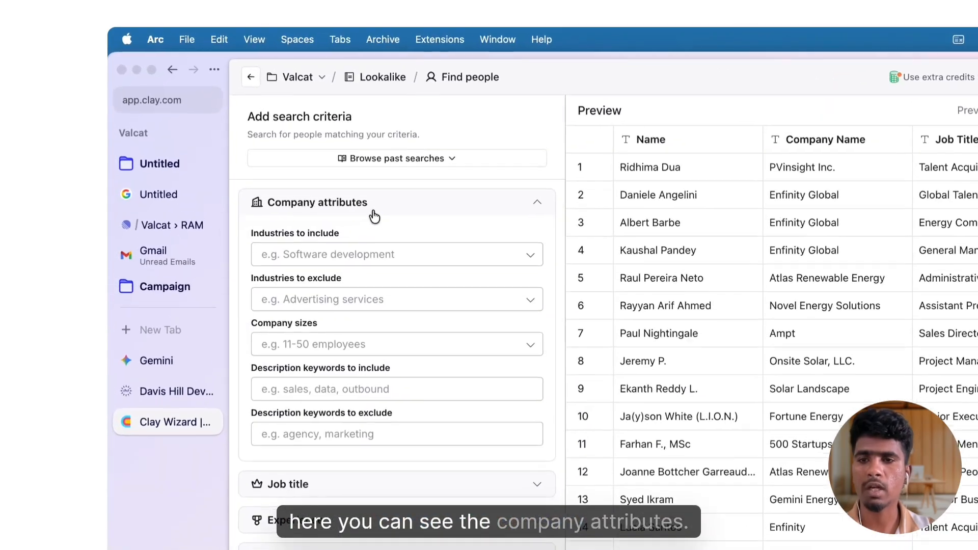
pyautogui.click(301, 151)
pyautogui.scroll(-3, 357, 316)
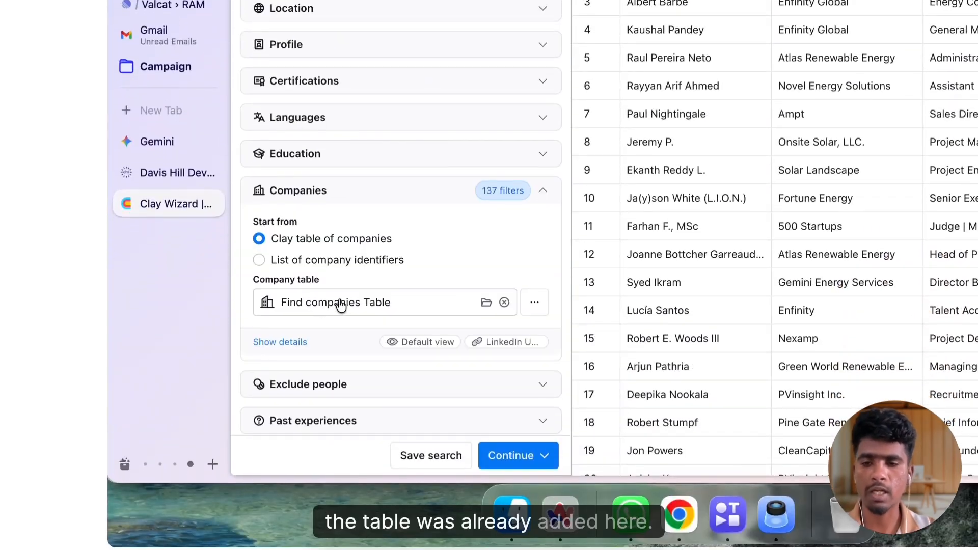
pyautogui.scroll(3, 339, 331)
pyautogui.click(326, 115)
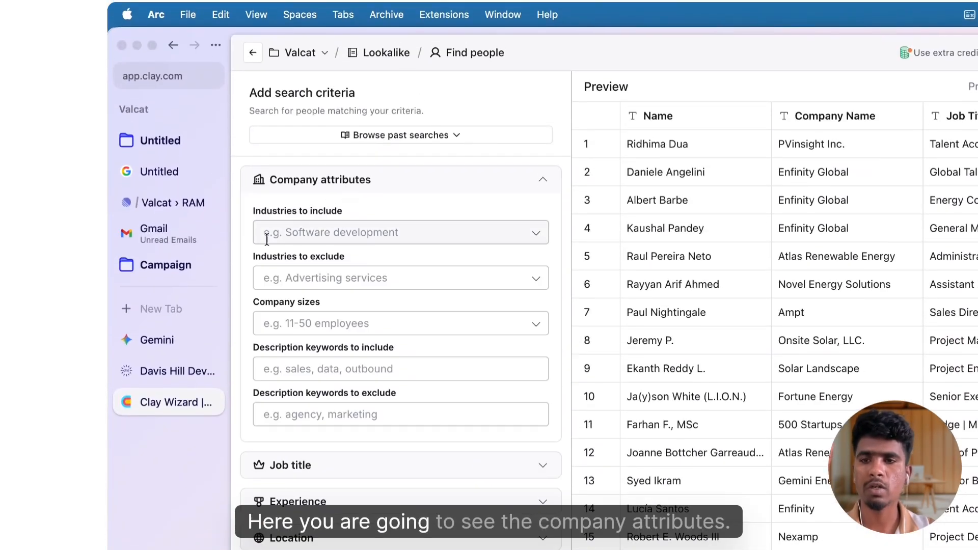
pyautogui.scroll(-2, 327, 324)
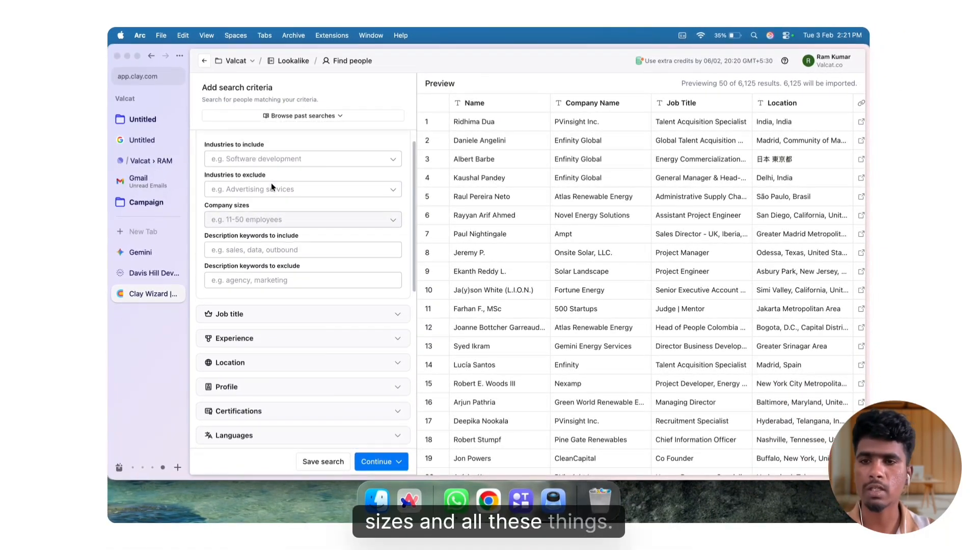
pyautogui.scroll(2, 271, 194)
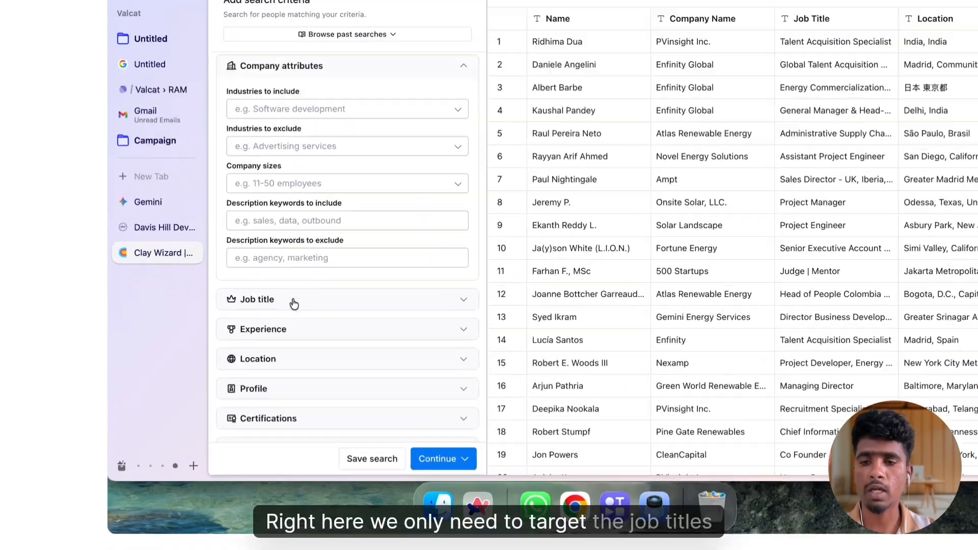
# Set the job title criterion to similar to Founders, SDR Managers, Sales Leaders, Growth Leaders, Rev Ops leaders and GTM leaders.
pyautogui.click(294, 301)
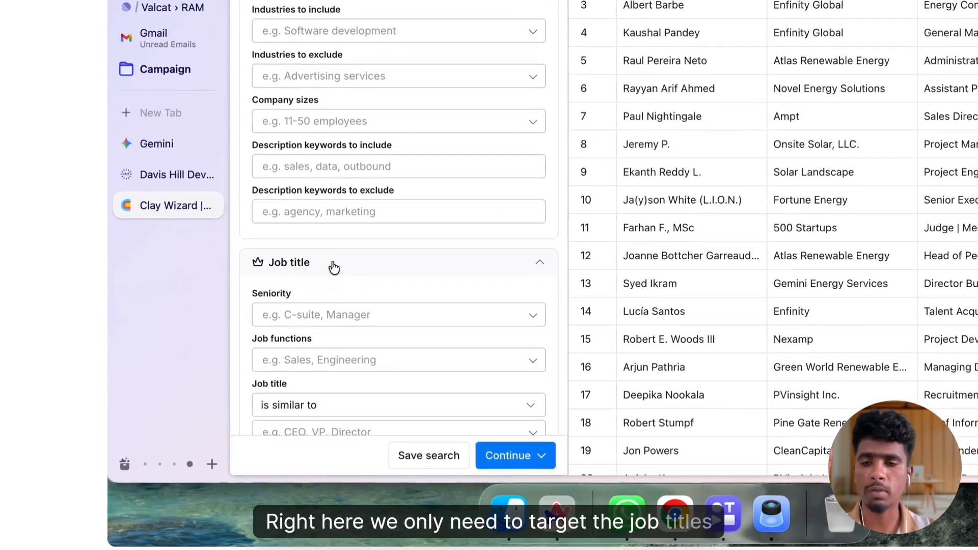
pyautogui.scroll(-3, 332, 257)
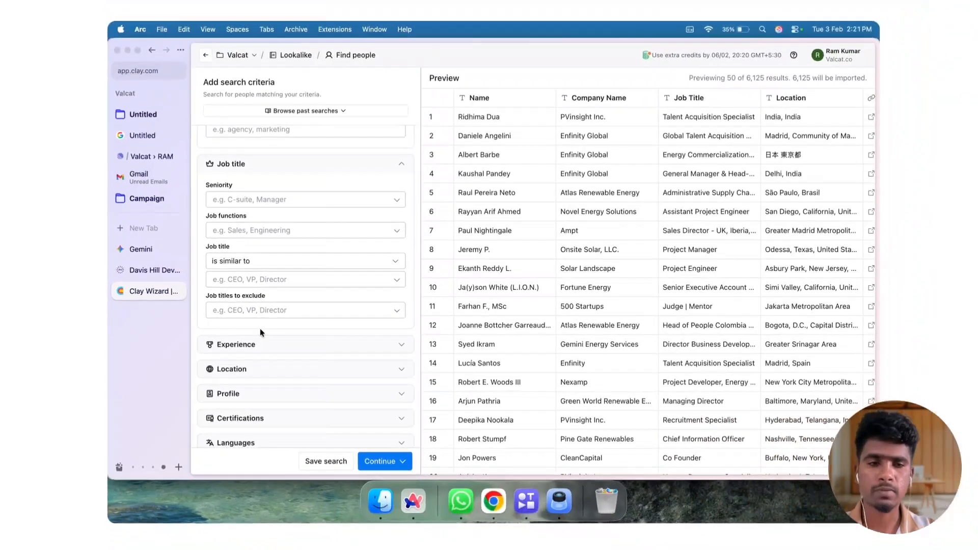
pyautogui.scroll(1, 371, 139)
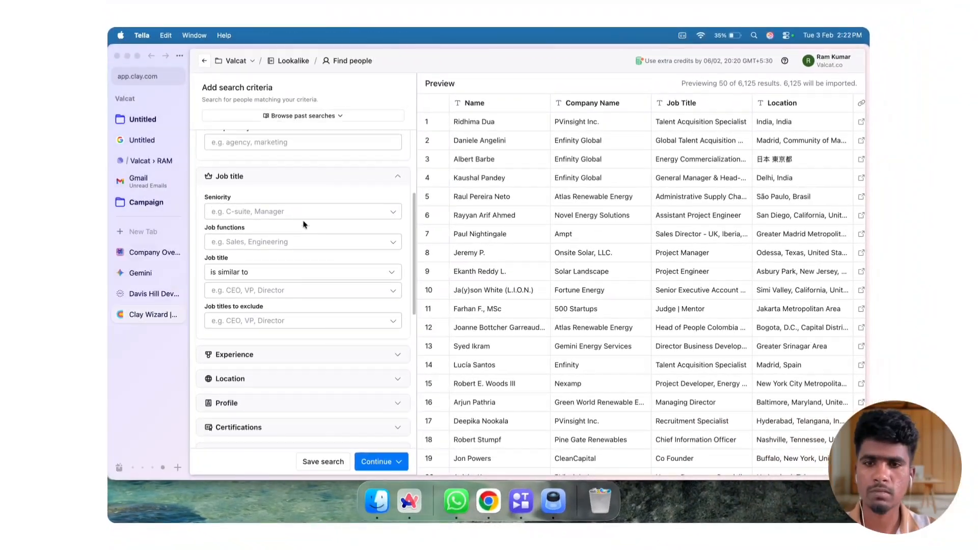
pyautogui.scroll(2, 304, 225)
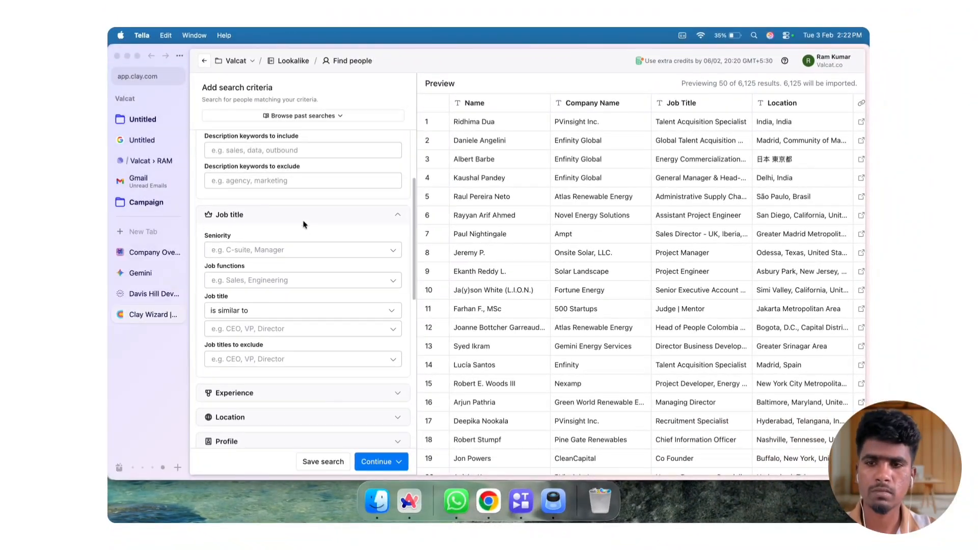
pyautogui.scroll(-1, 304, 224)
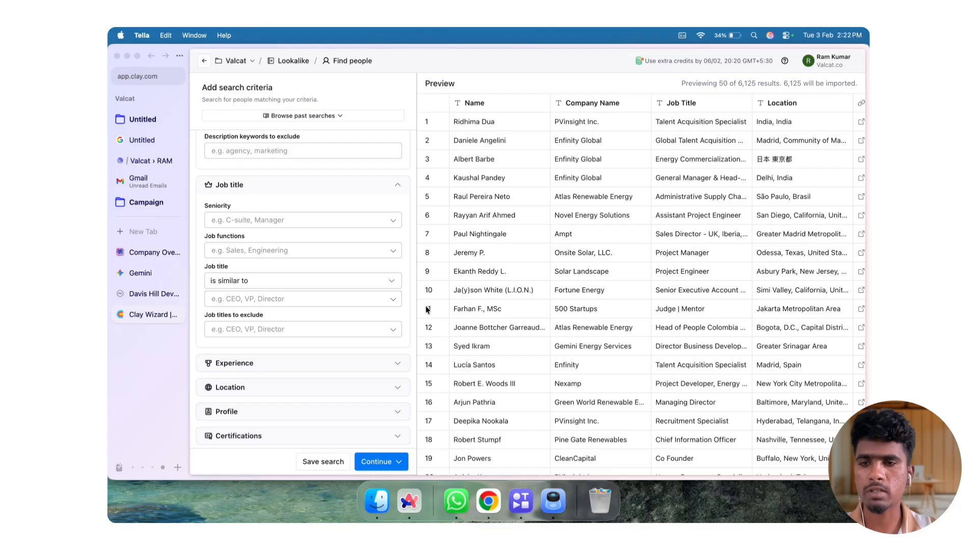
pyautogui.scroll(1, 427, 310)
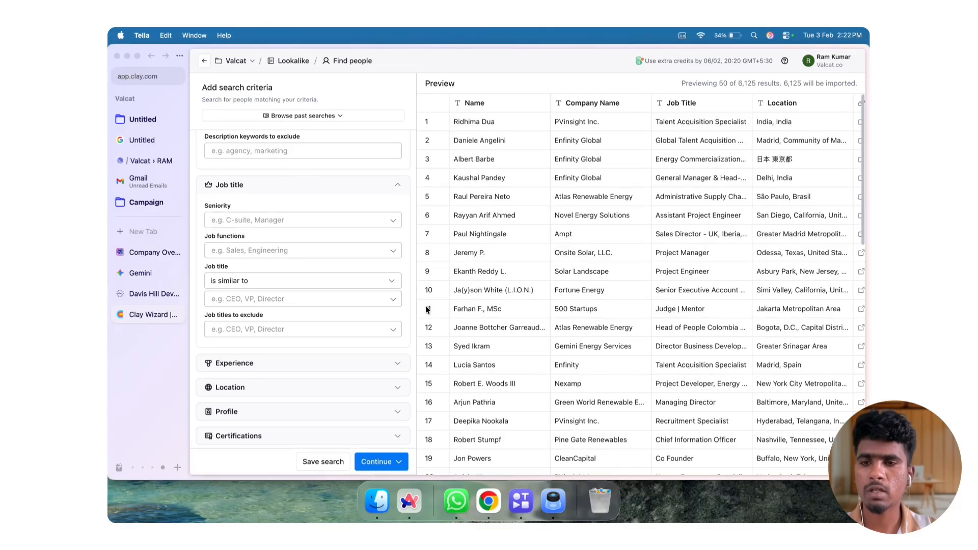
pyautogui.click(293, 223)
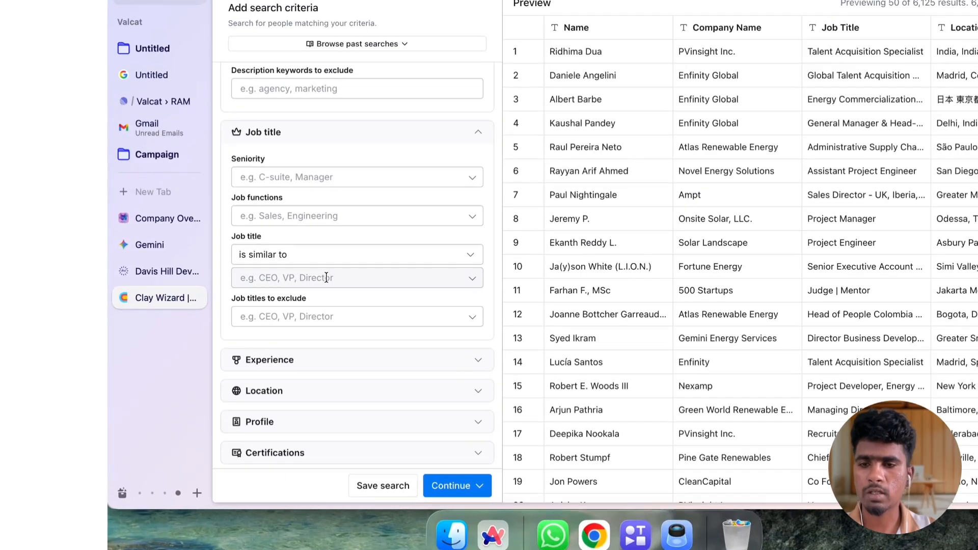
pyautogui.click(278, 298)
pyautogui.write('Founders, SDR Managers, Sales Leaders, Growth Leaders, Rev Ops leaders, GTM leaders')
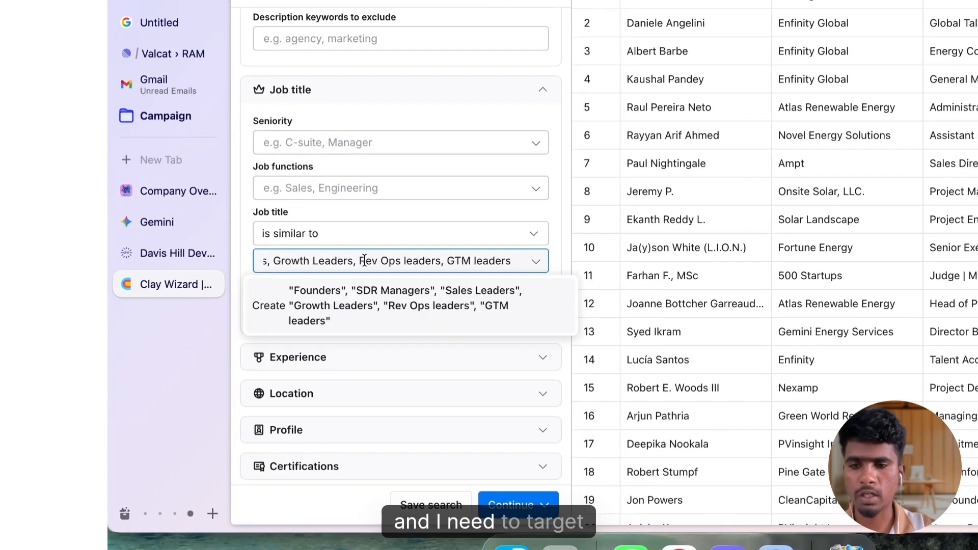
pyautogui.click(363, 306)
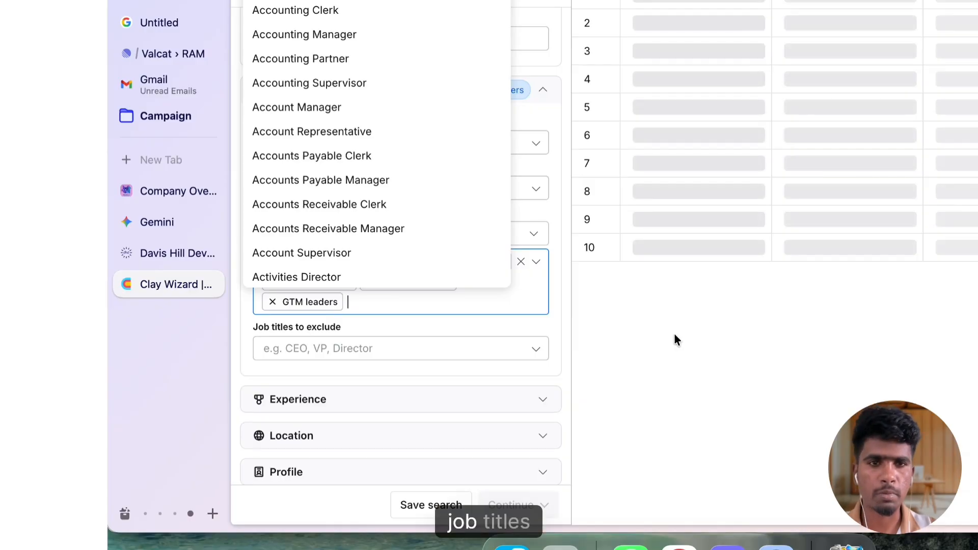
pyautogui.click(554, 223)
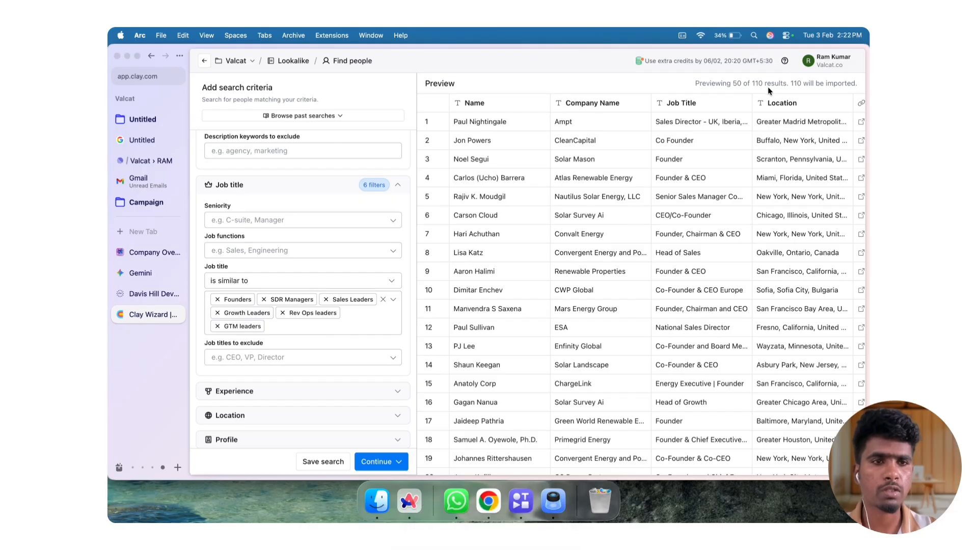
# Add Ceo to the job titles to include in the people search.
pyautogui.click(341, 330)
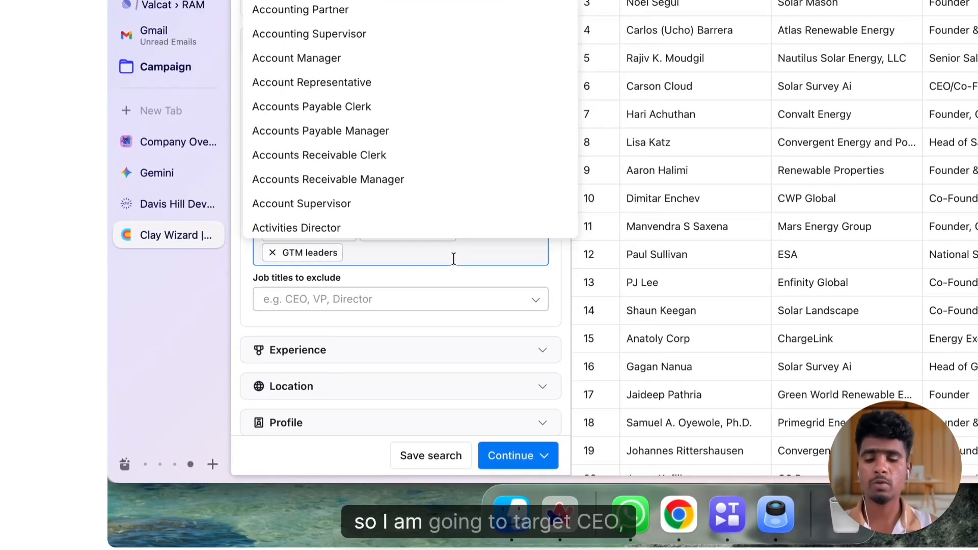
pyautogui.write('Ceo')
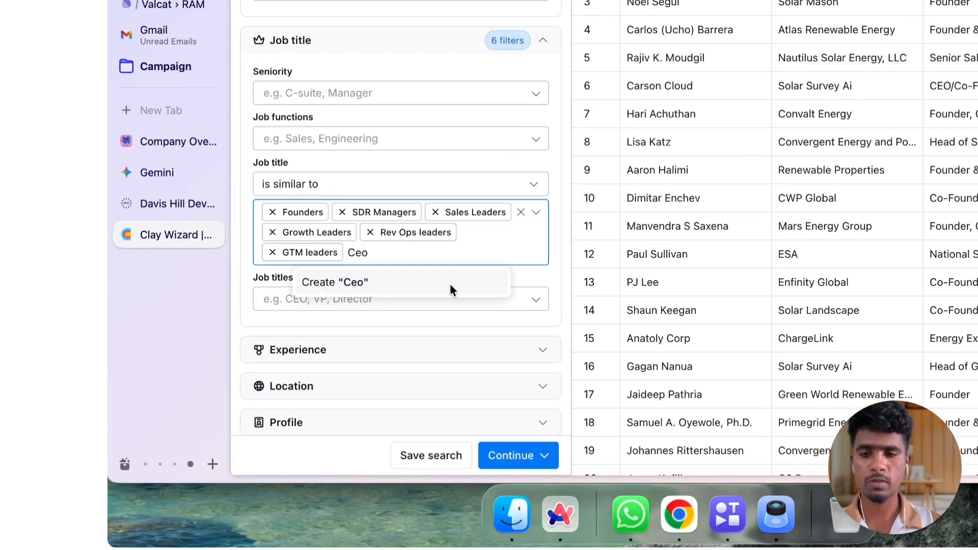
pyautogui.click(436, 282)
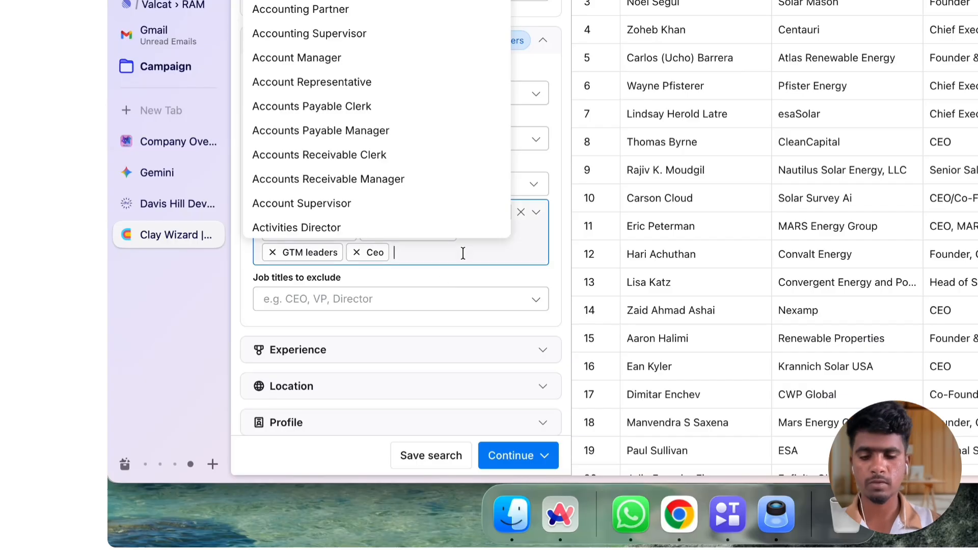
# Add CMO, Co founder and Vice president to the job titles to include in the people search.
pyautogui.write('CMO')
pyautogui.click(429, 282)
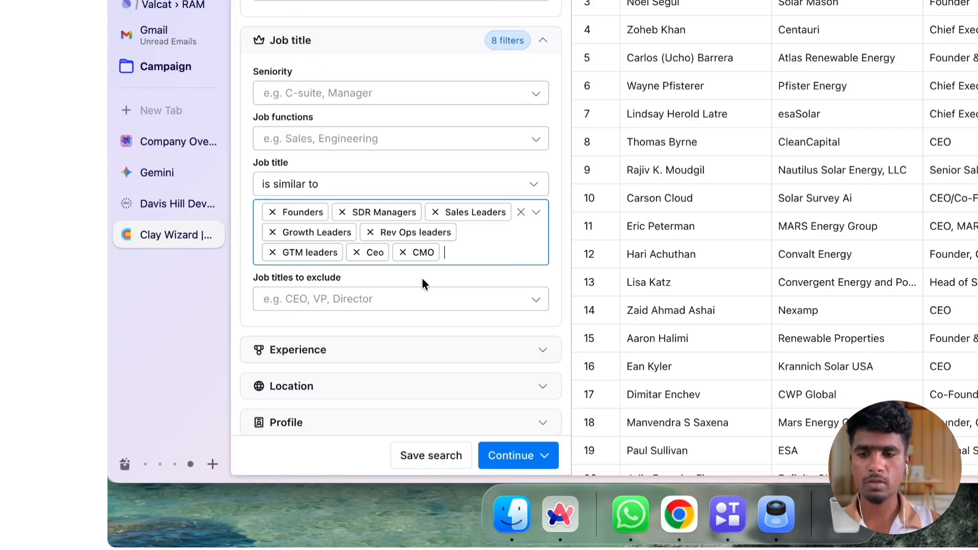
pyautogui.write('Co founder')
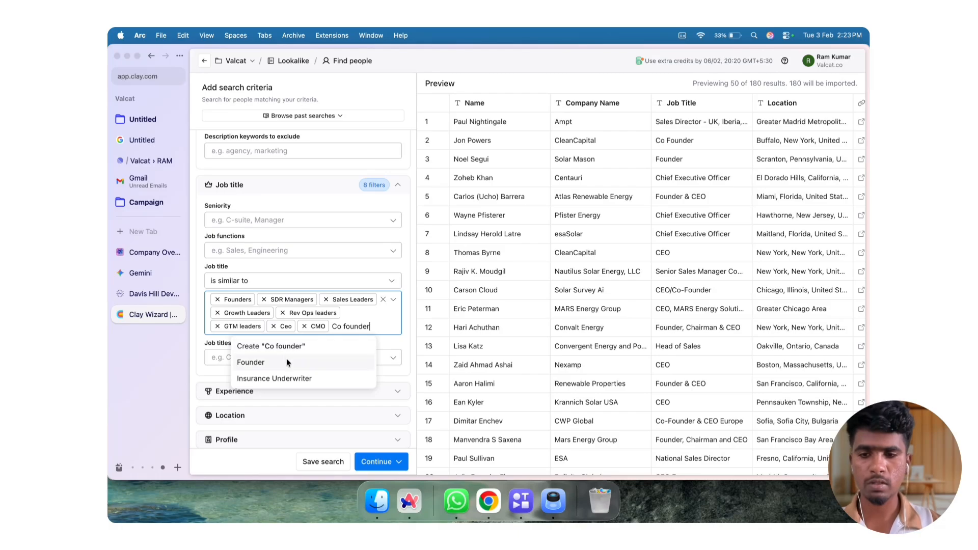
pyautogui.press('Return')
pyautogui.write('V')
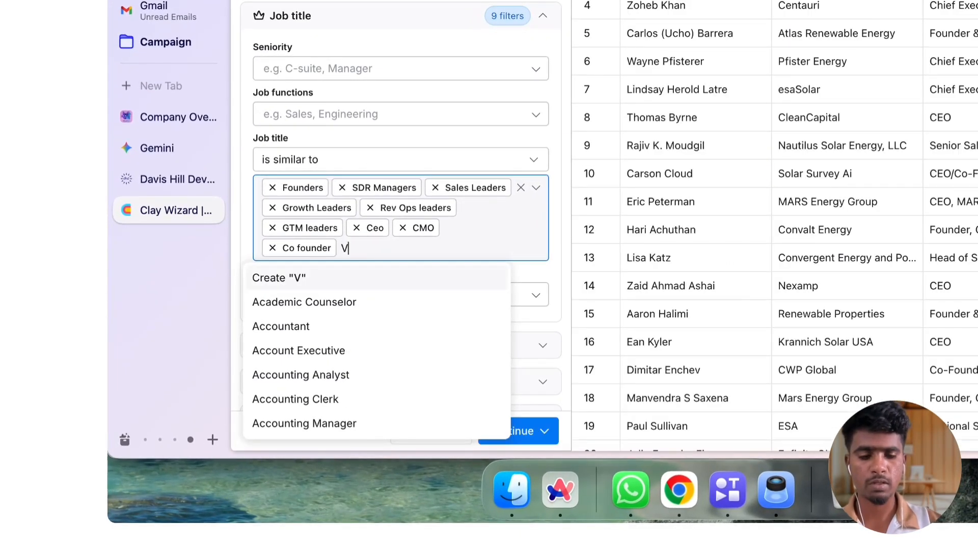
pyautogui.write('ice')
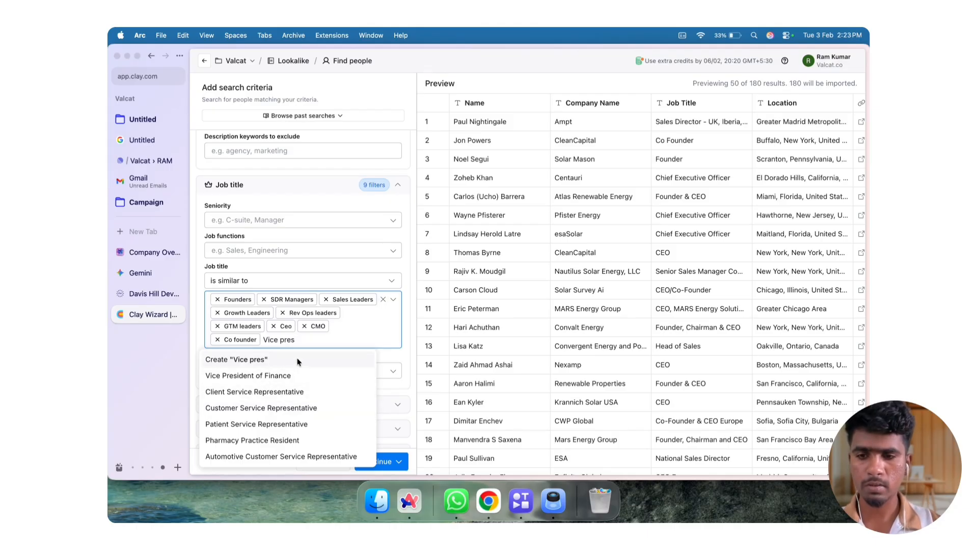
pyautogui.write('president')
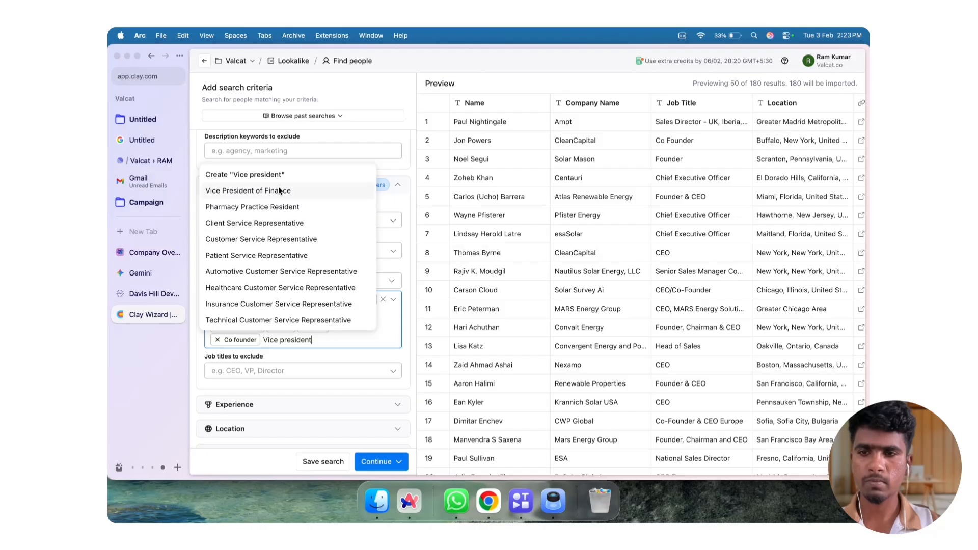
pyautogui.press('Return')
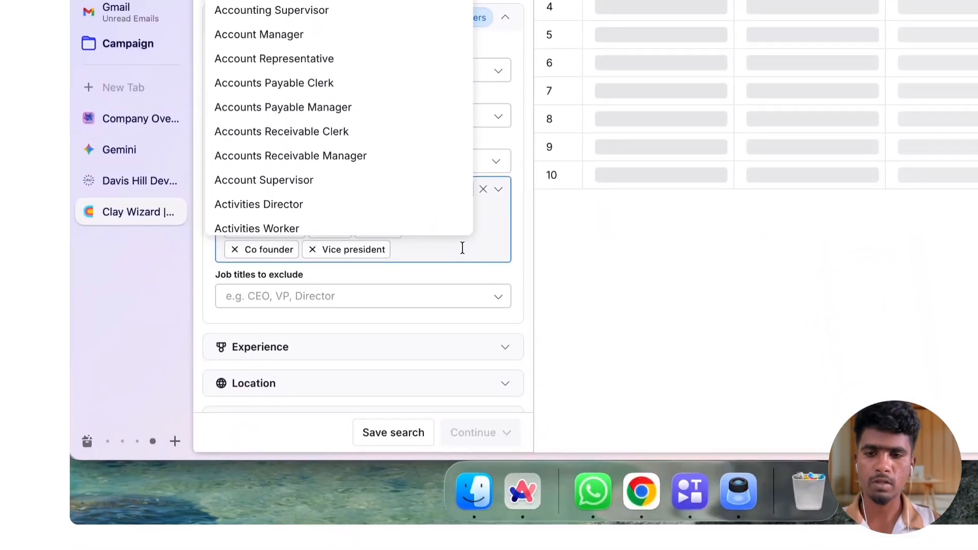
pyautogui.click(540, 243)
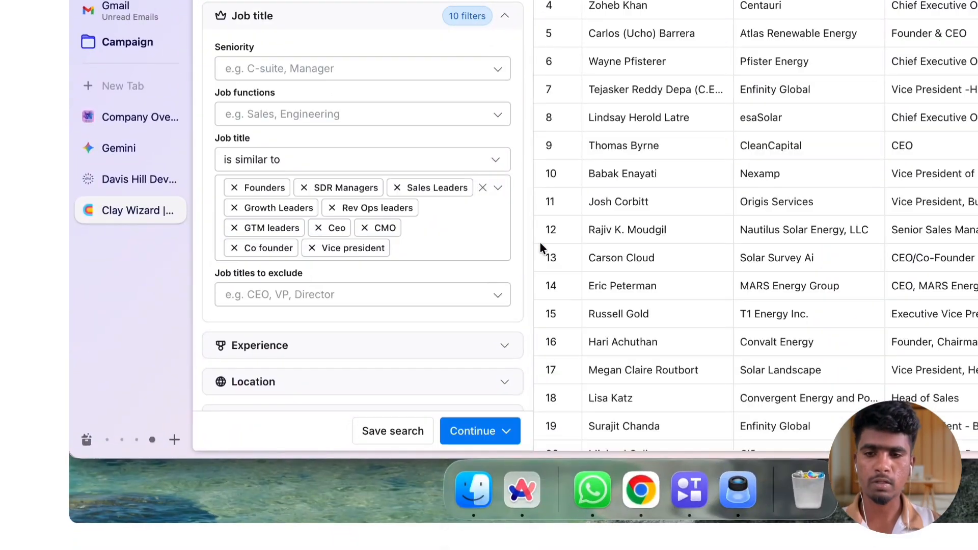
# Add CRO and Partners to the included job titles and look through the people preview.
pyautogui.click(425, 246)
pyautogui.write('CRO')
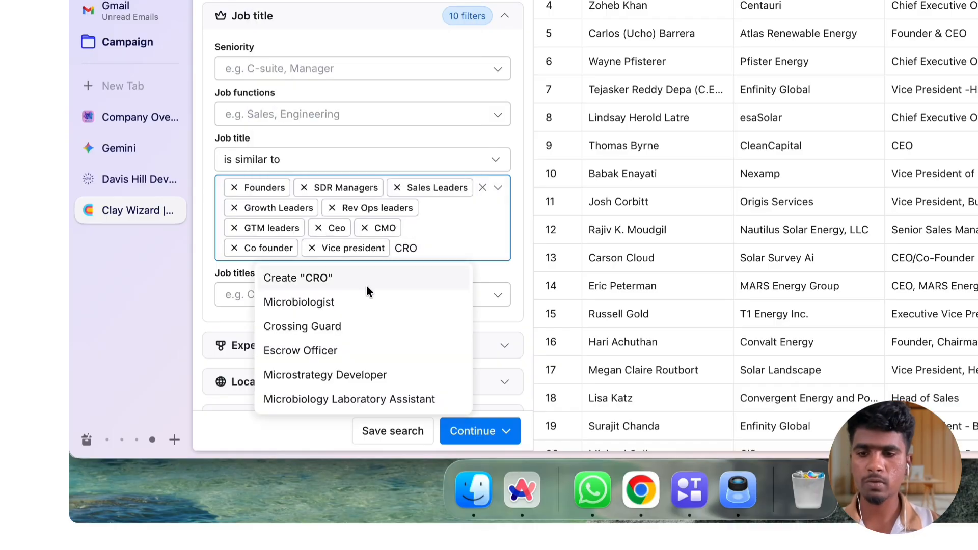
pyautogui.click(356, 276)
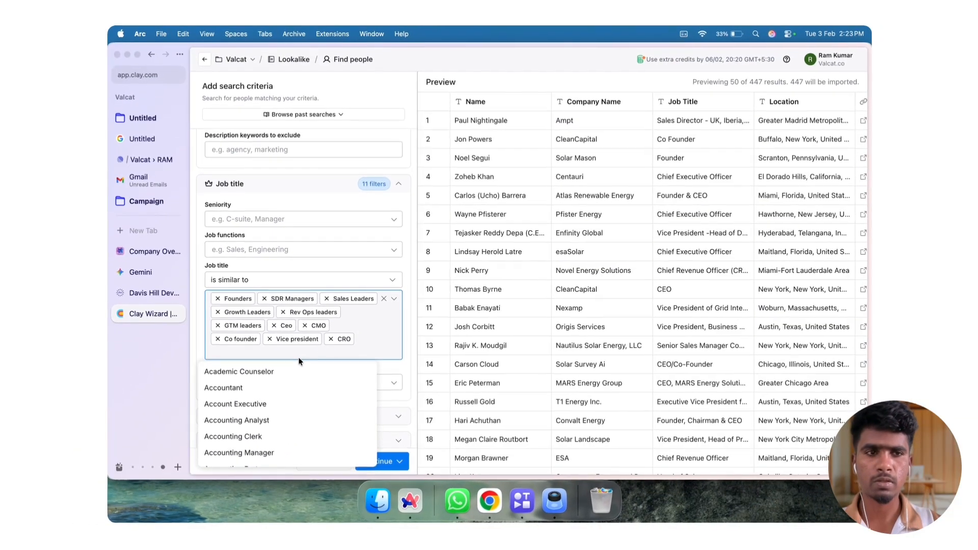
pyautogui.write('Partners')
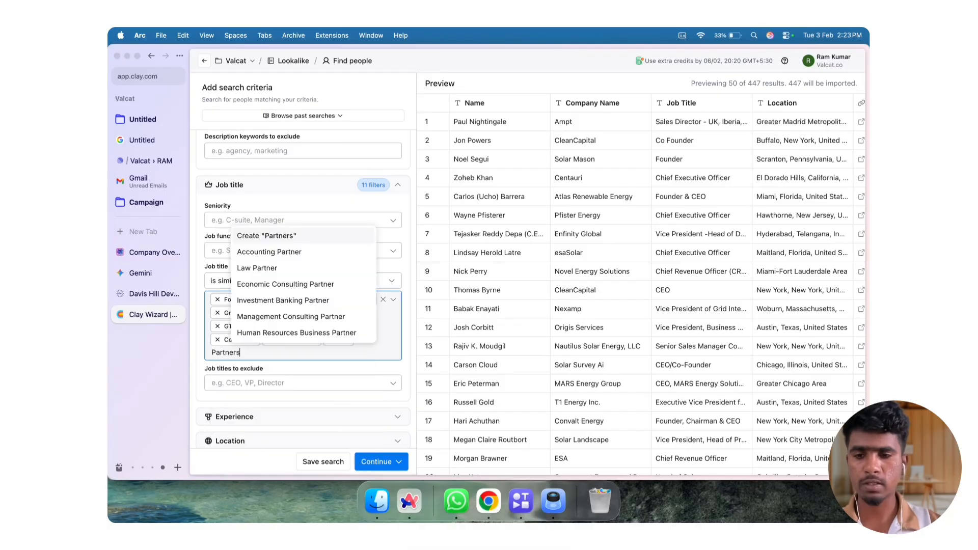
pyautogui.press('Return')
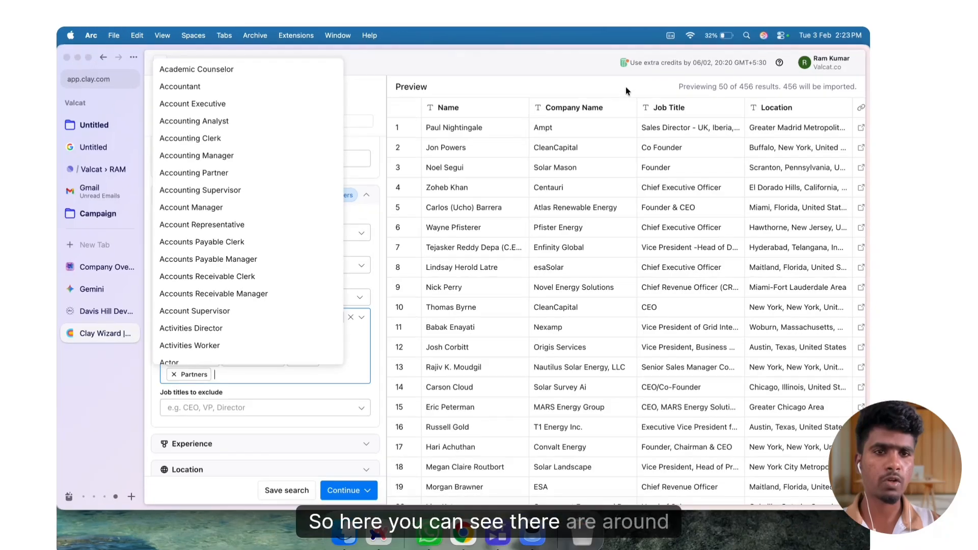
pyautogui.click(732, 89)
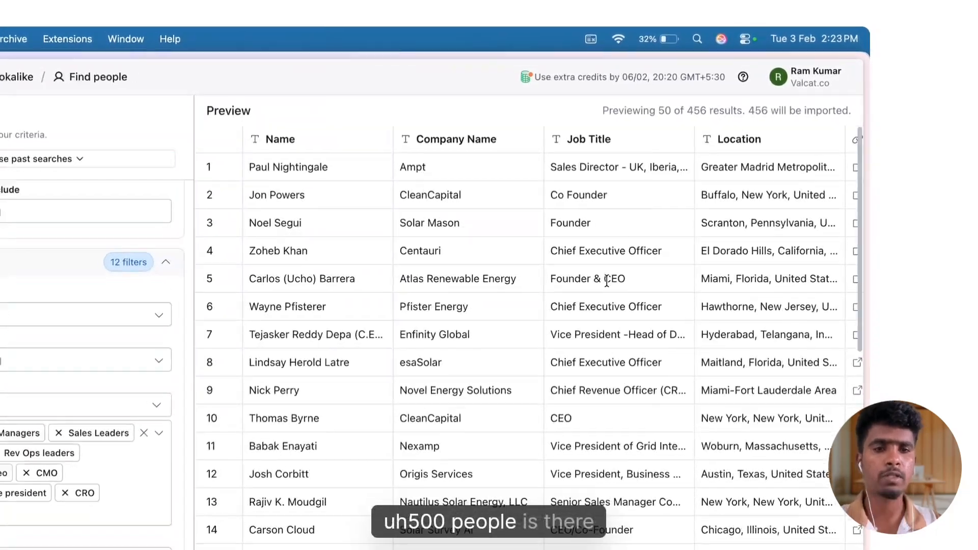
pyautogui.scroll(-6, 604, 283)
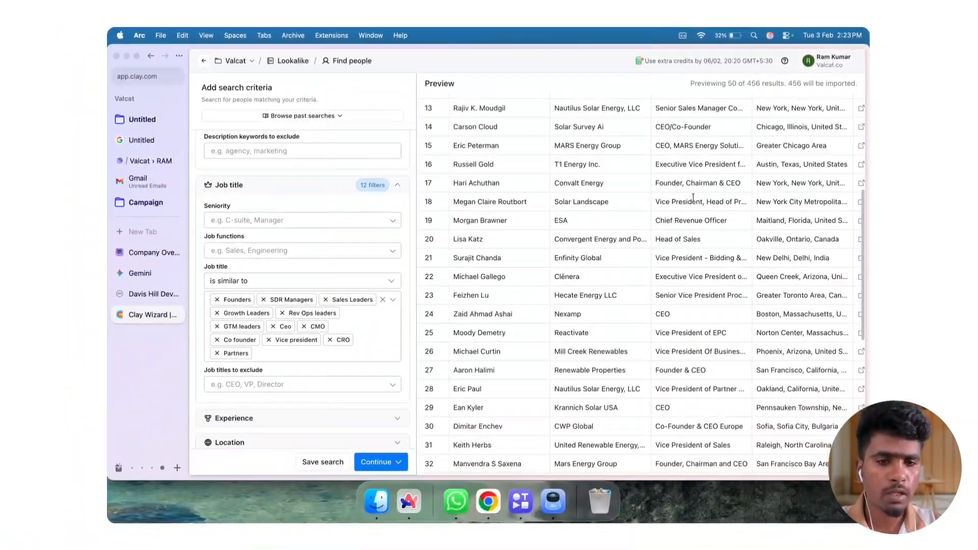
pyautogui.scroll(-5, 693, 198)
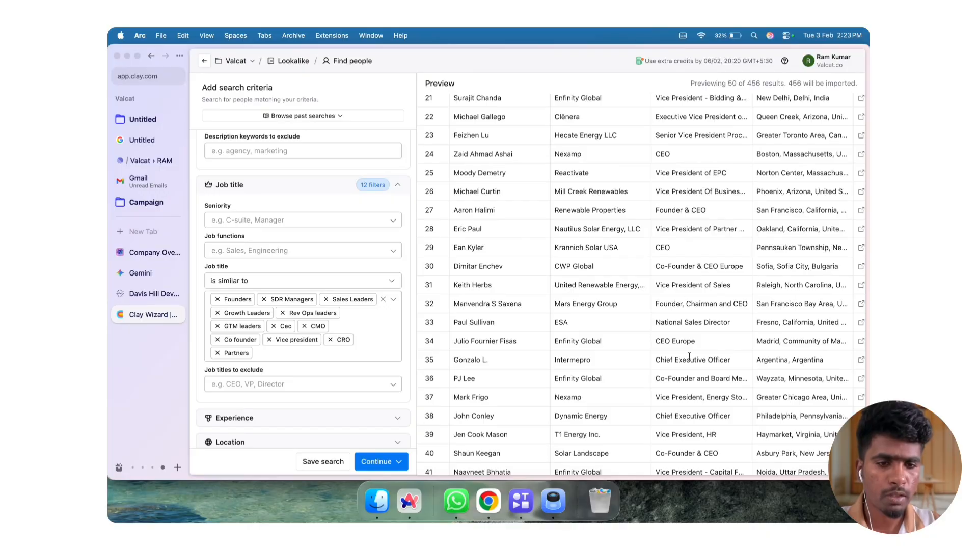
pyautogui.scroll(-5, 689, 357)
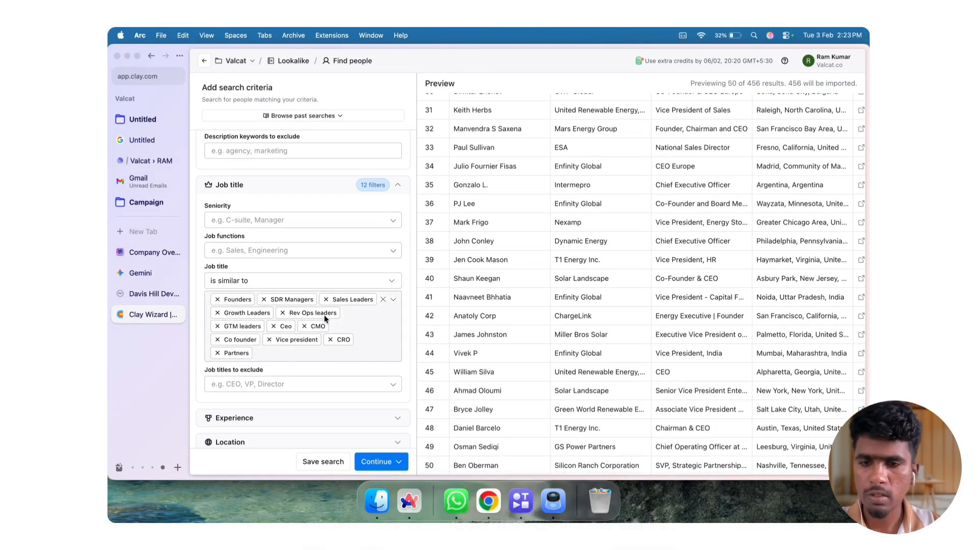
# Try to add sales head to the included job titles.
pyautogui.click(291, 353)
pyautogui.write('sa')
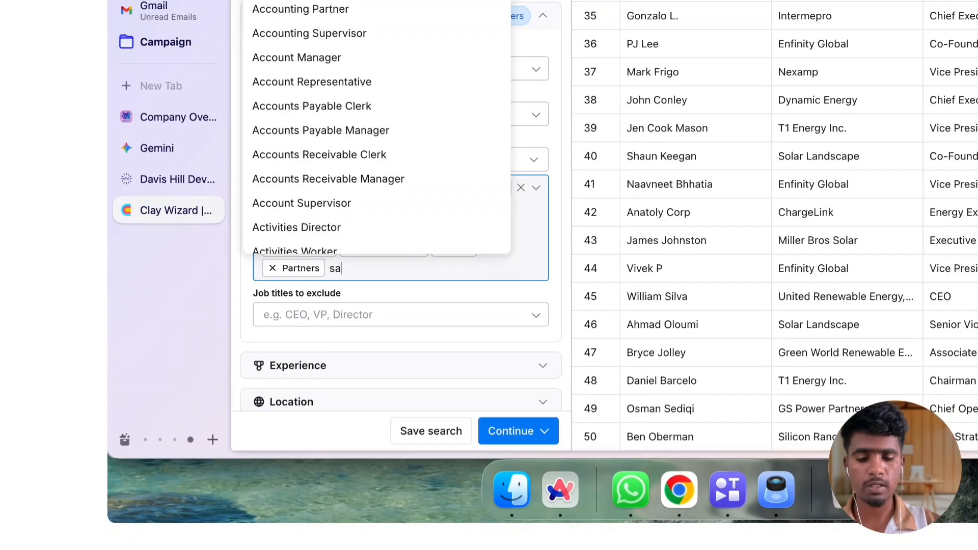
pyautogui.write('les head')
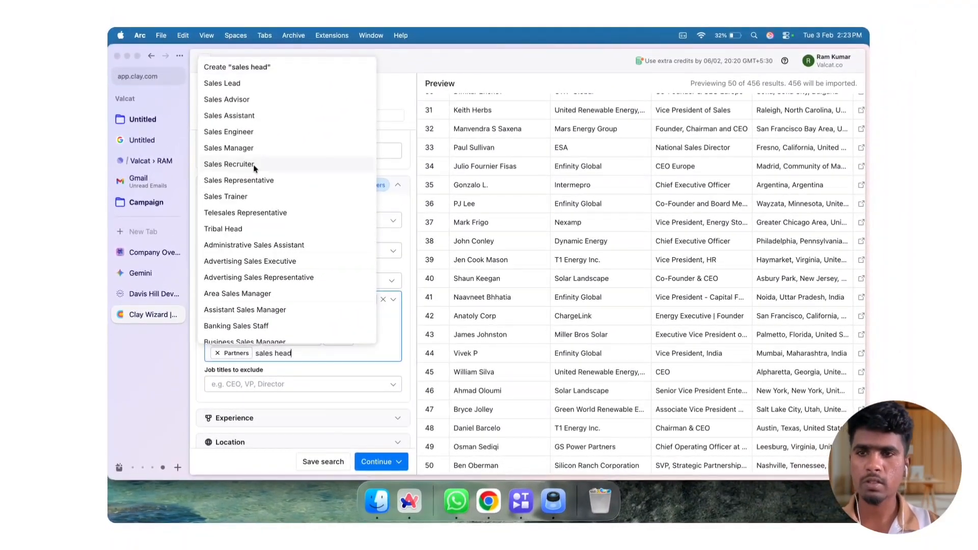
pyautogui.click(309, 229)
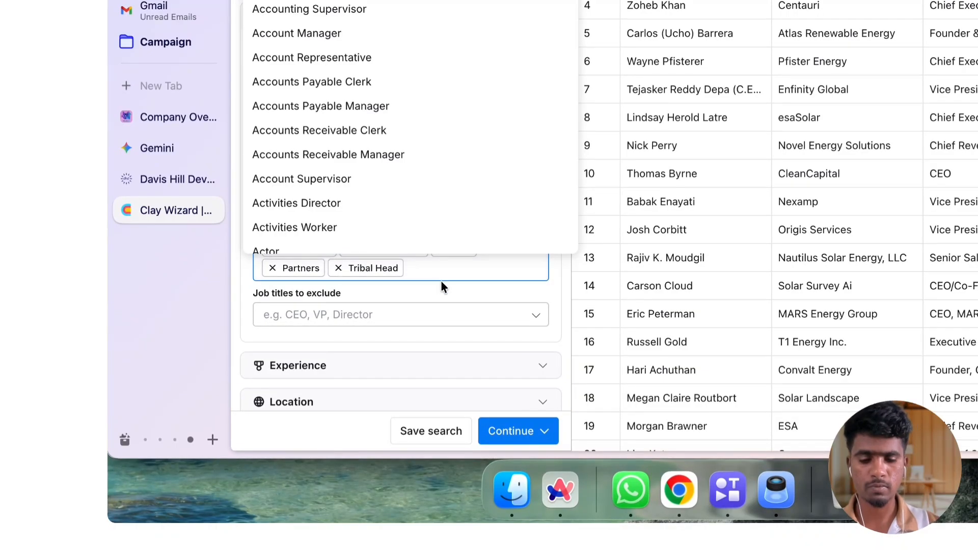
# Add marketing head to the job titles to include in the people search.
pyautogui.write('marke')
pyautogui.write('tinh')
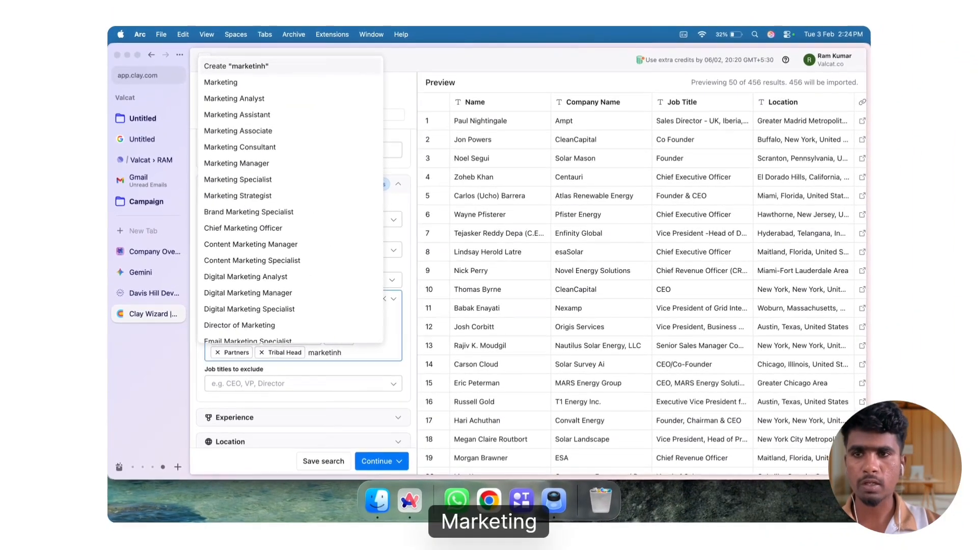
pyautogui.write('lead')
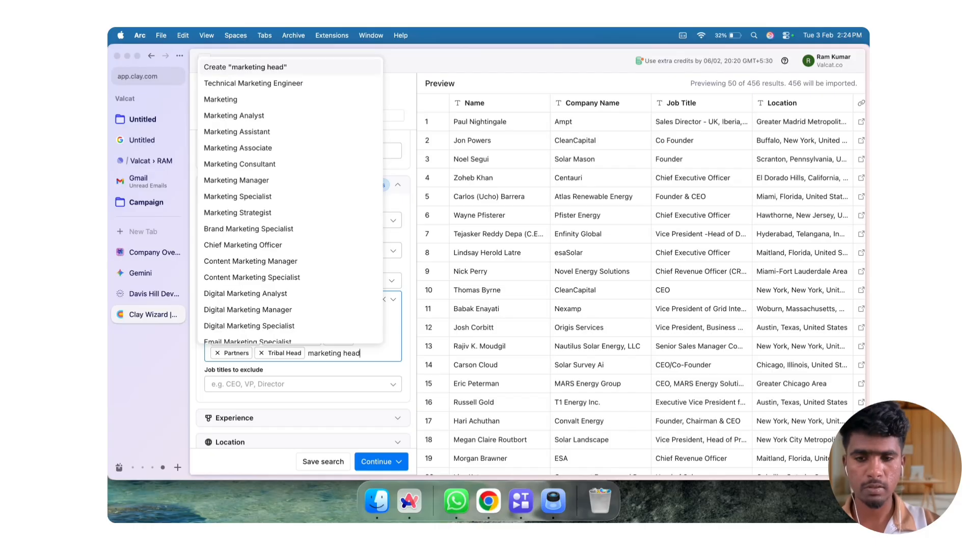
pyautogui.press('Return')
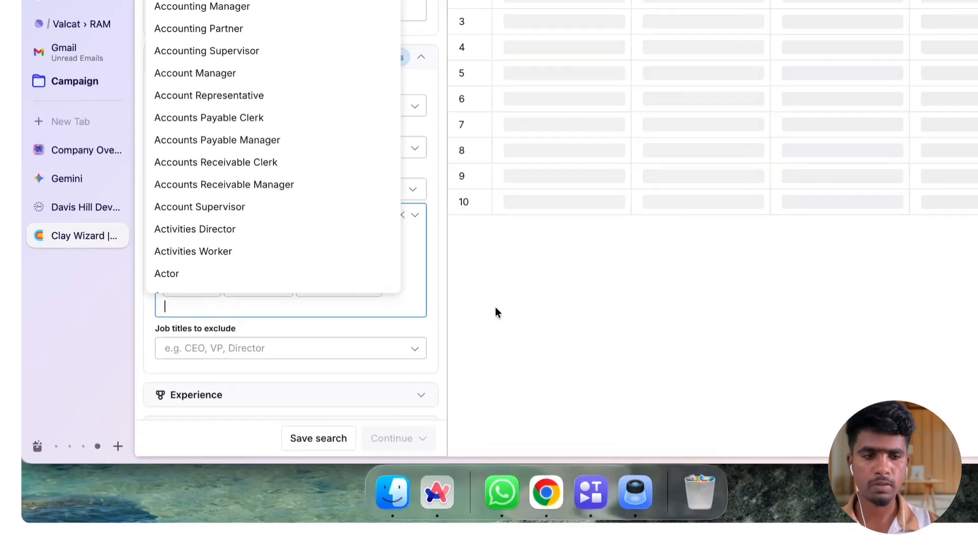
pyautogui.click(495, 307)
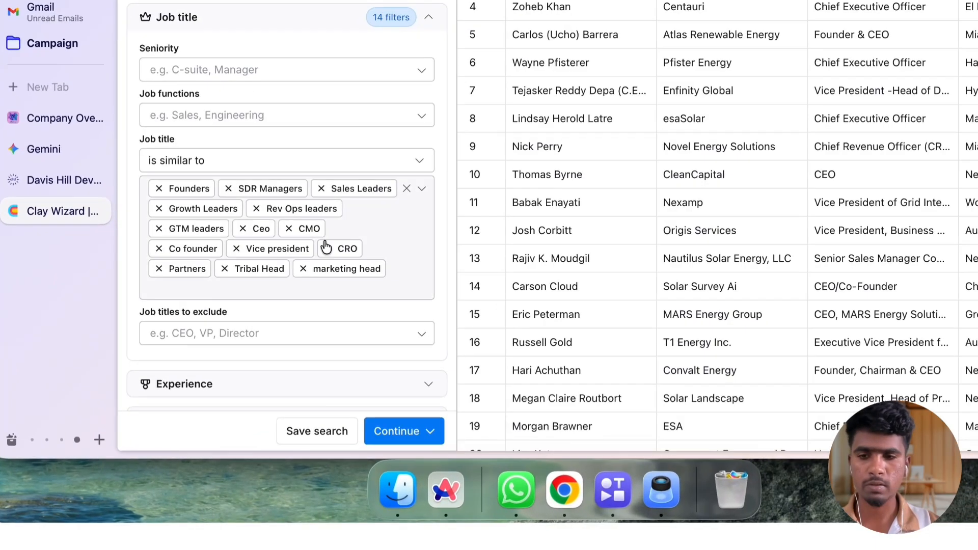
# Replace the Tribal Head job title with sales head.
pyautogui.click(233, 291)
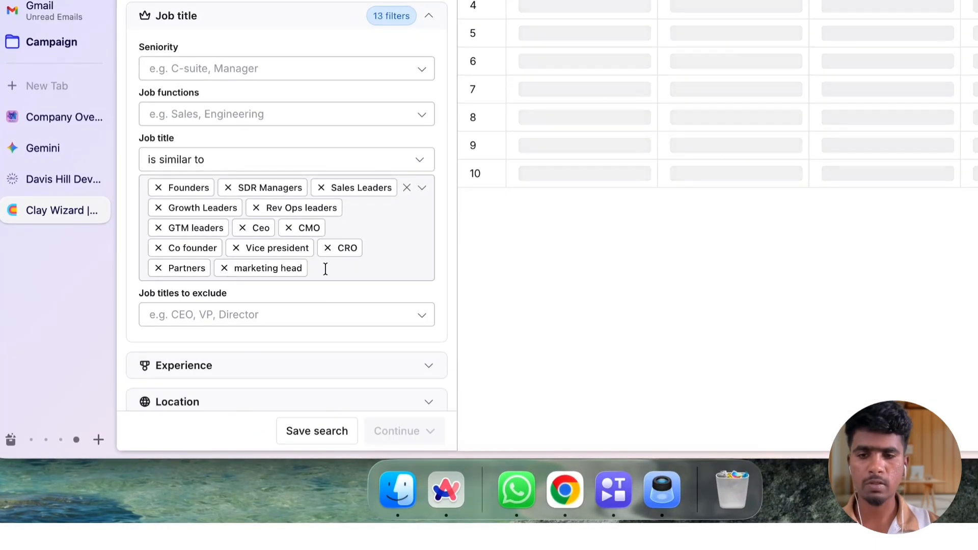
pyautogui.click(325, 269)
pyautogui.write('sales head')
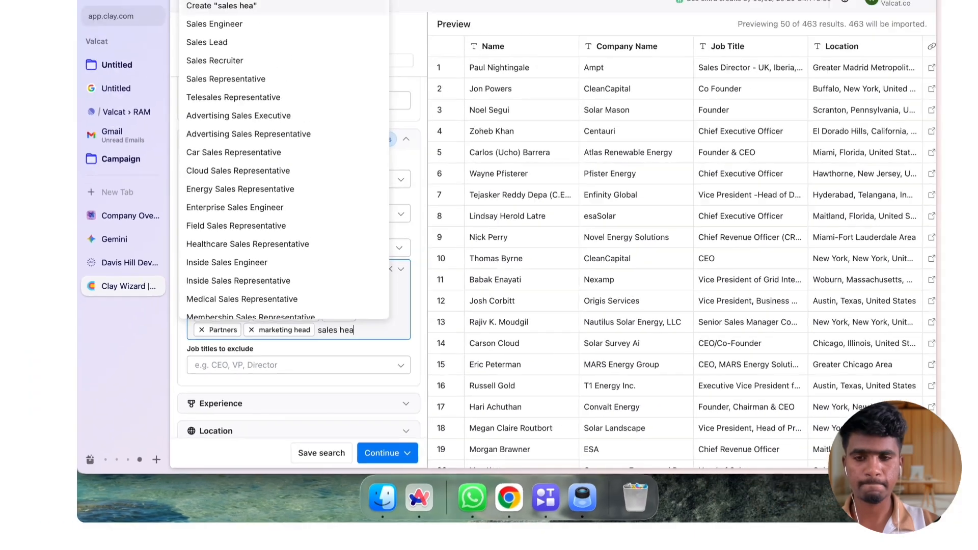
pyautogui.press('Return')
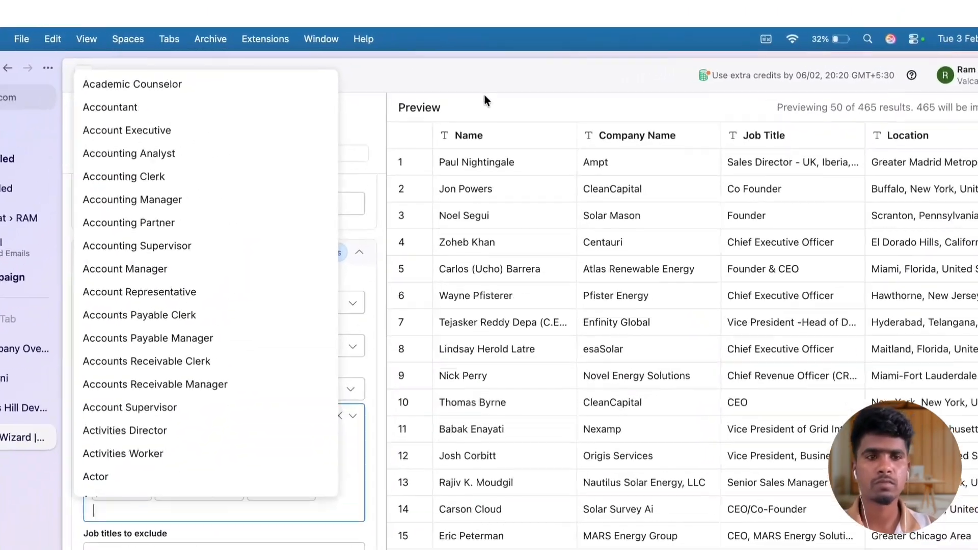
pyautogui.click(485, 70)
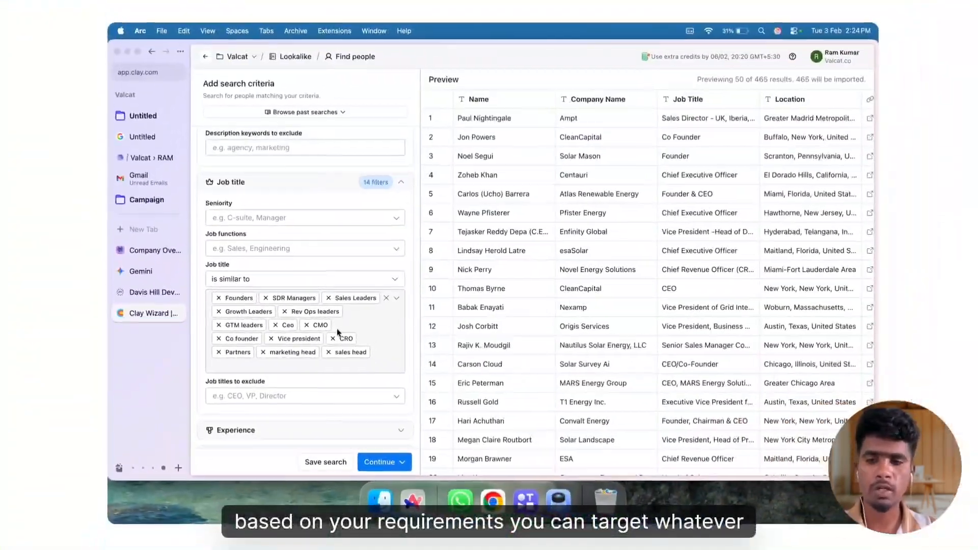
# Examine the job title matching options, keeping is similar to, and look over the remaining search criteria sections.
pyautogui.scroll(-2, 415, 296)
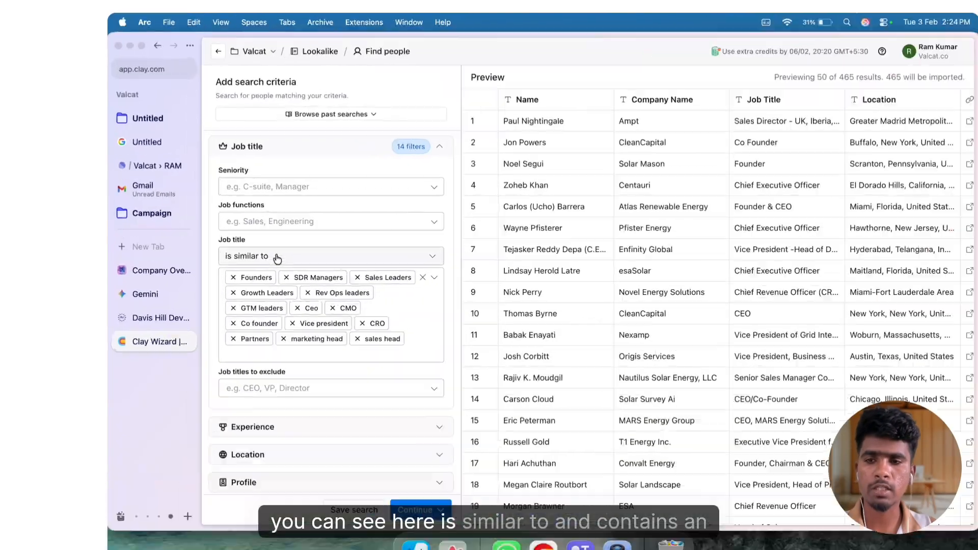
pyautogui.click(259, 238)
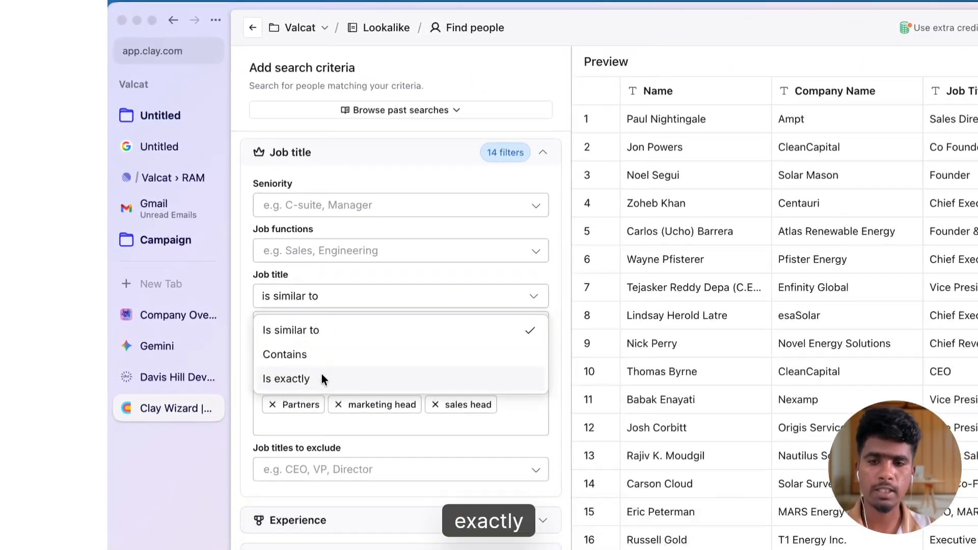
pyautogui.click(319, 331)
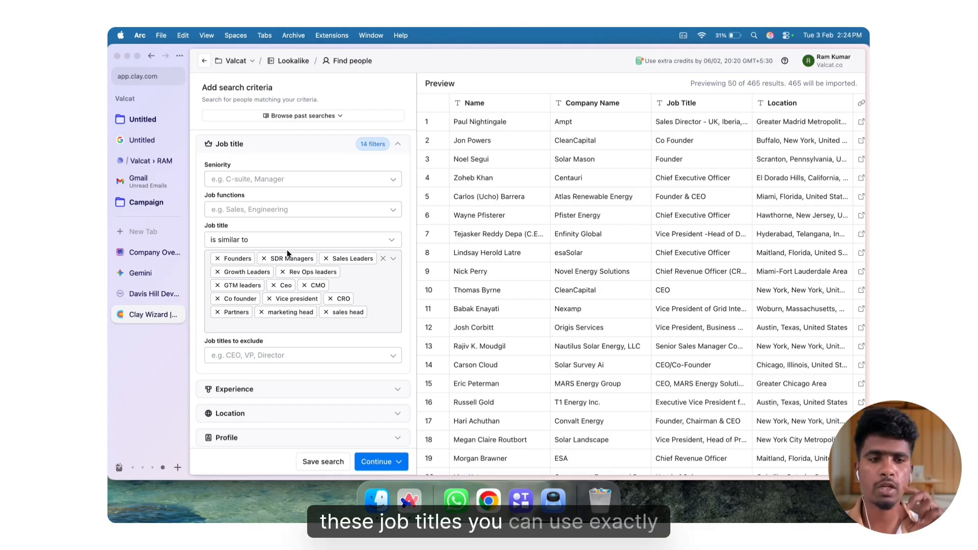
pyautogui.scroll(-5, 287, 251)
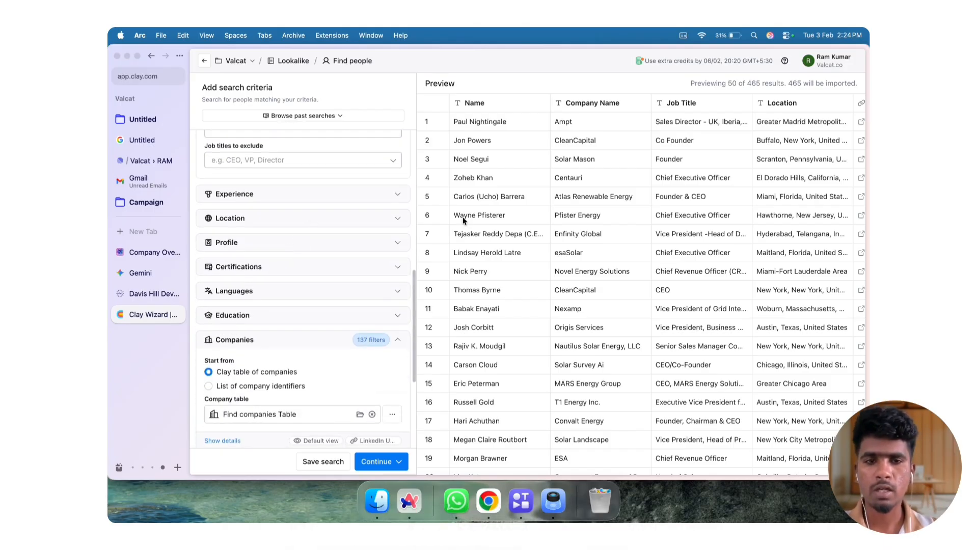
pyautogui.scroll(-2, 250, 280)
pyautogui.scroll(2, 301, 178)
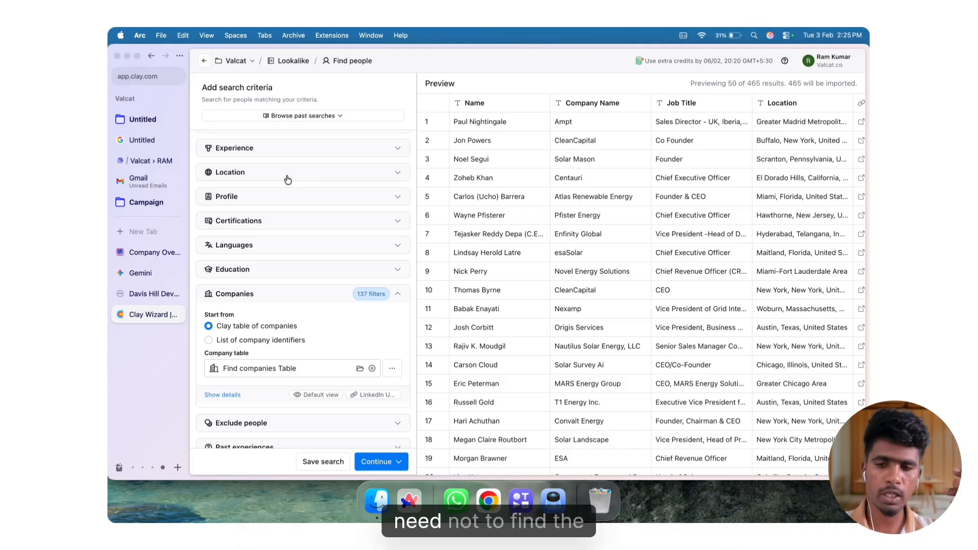
# Limit the people search results to 5 per company.
pyautogui.scroll(-3, 288, 180)
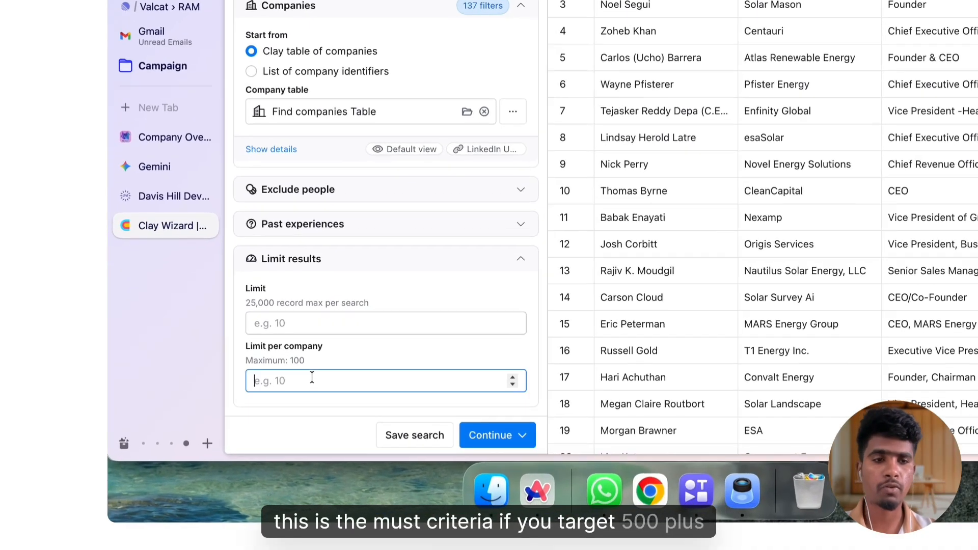
pyautogui.click(252, 422)
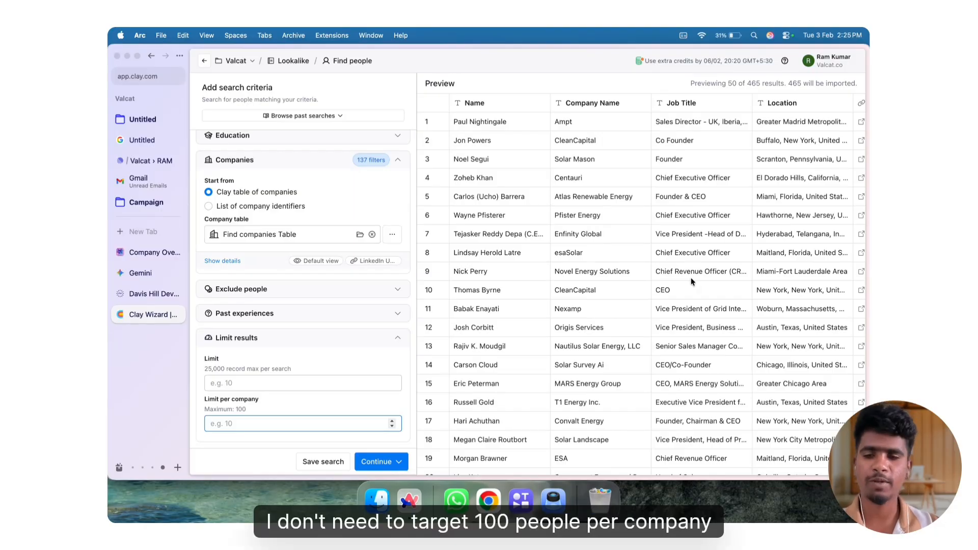
pyautogui.write('5')
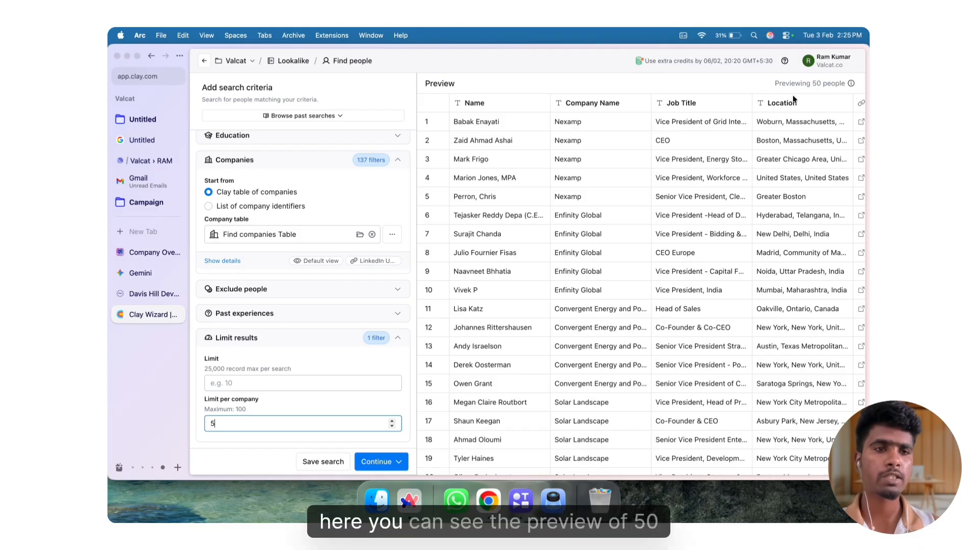
# Import the found people into a new table and close the enrichment suggestions beside it.
pyautogui.click(392, 460)
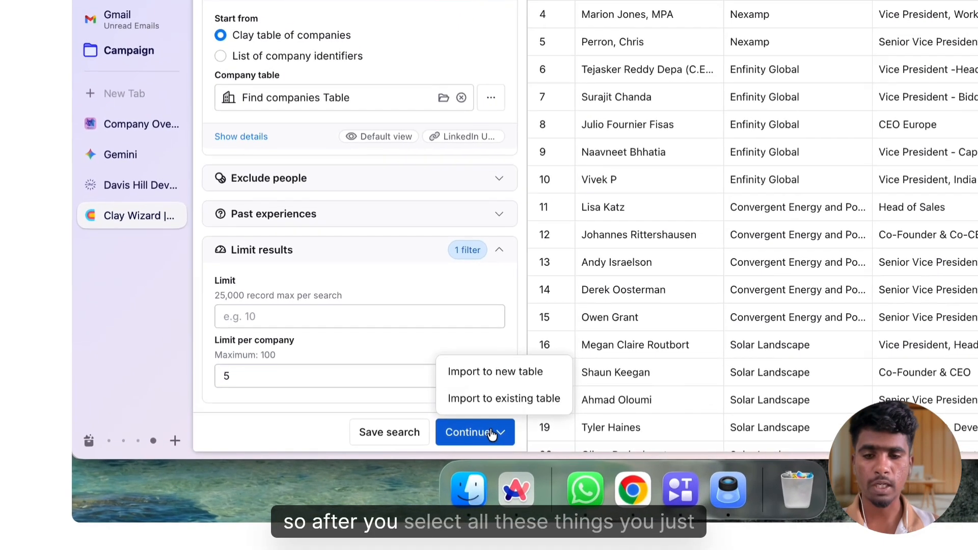
pyautogui.click(398, 420)
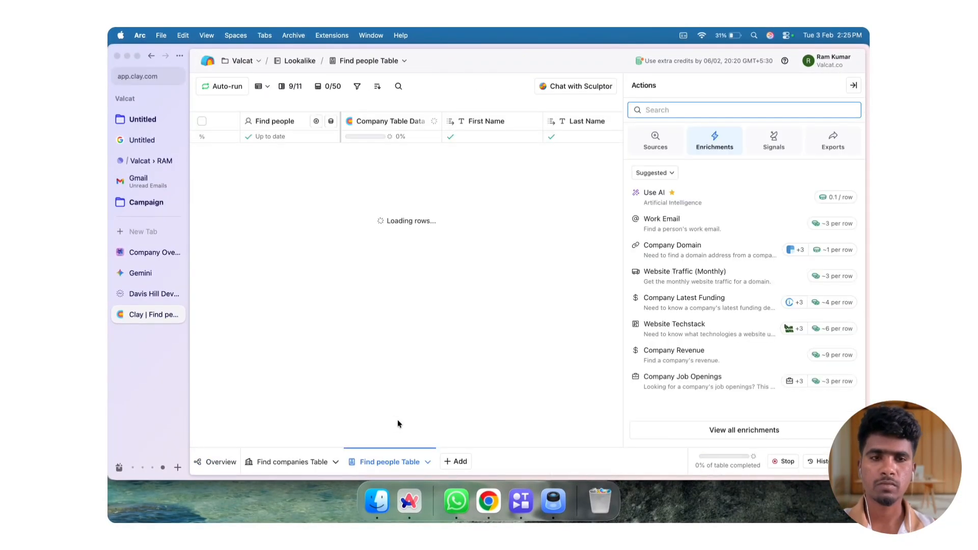
pyautogui.click(837, 87)
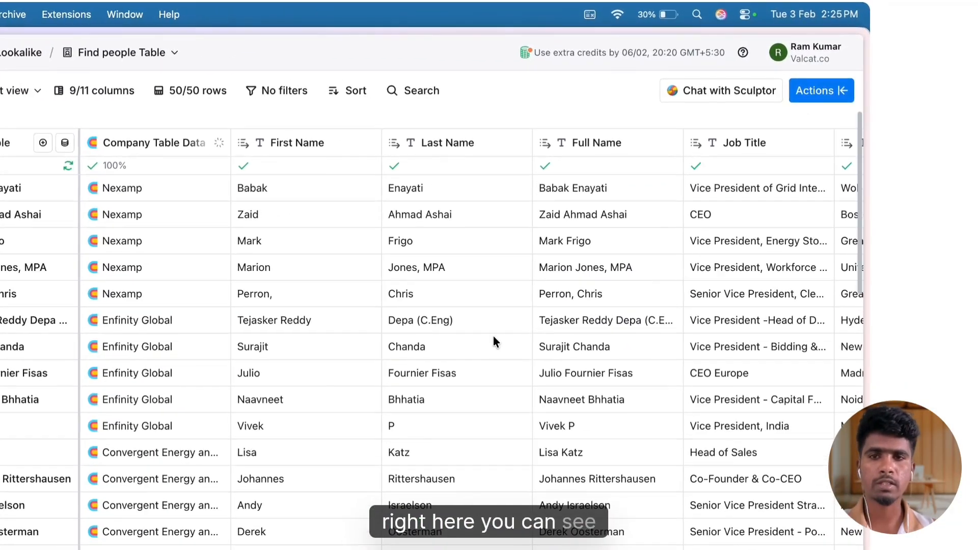
# Review the imported people's columns and compare the people table with the Find companies Table.
pyautogui.hscroll(10, 492, 337)
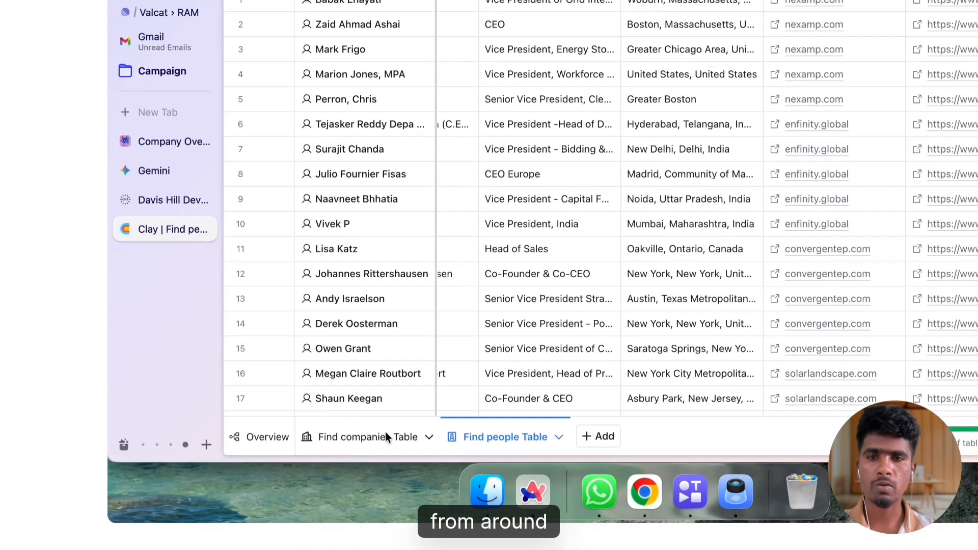
pyautogui.click(308, 462)
pyautogui.click(305, 462)
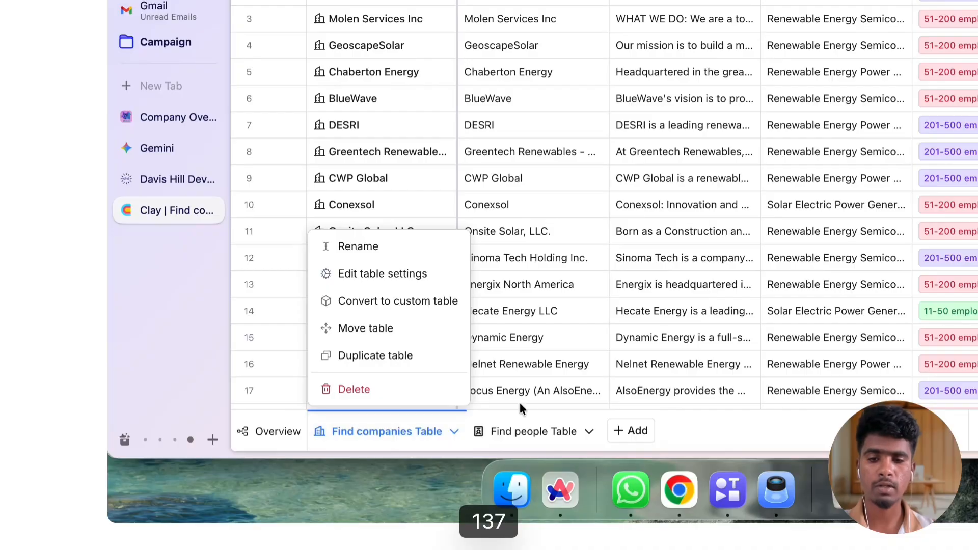
pyautogui.click(530, 431)
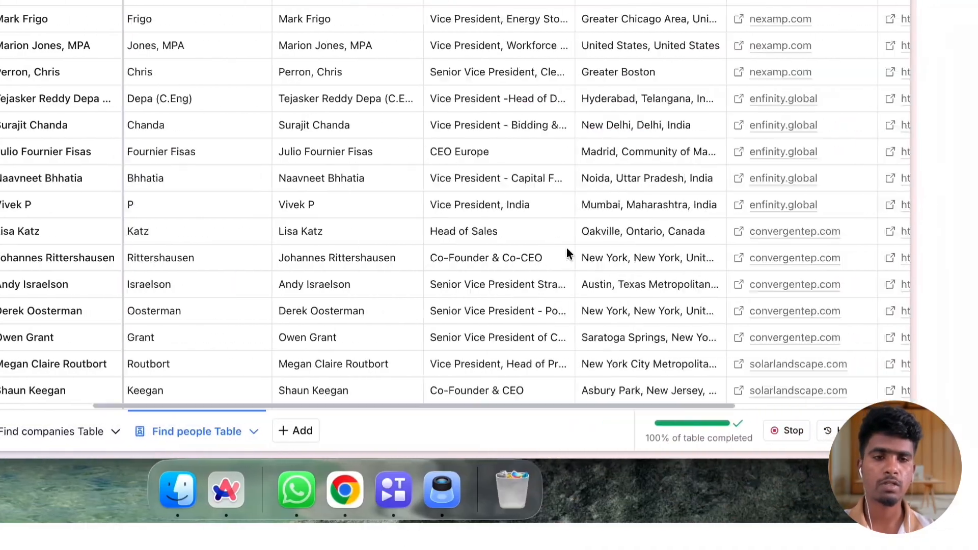
pyautogui.hscroll(5, 560, 247)
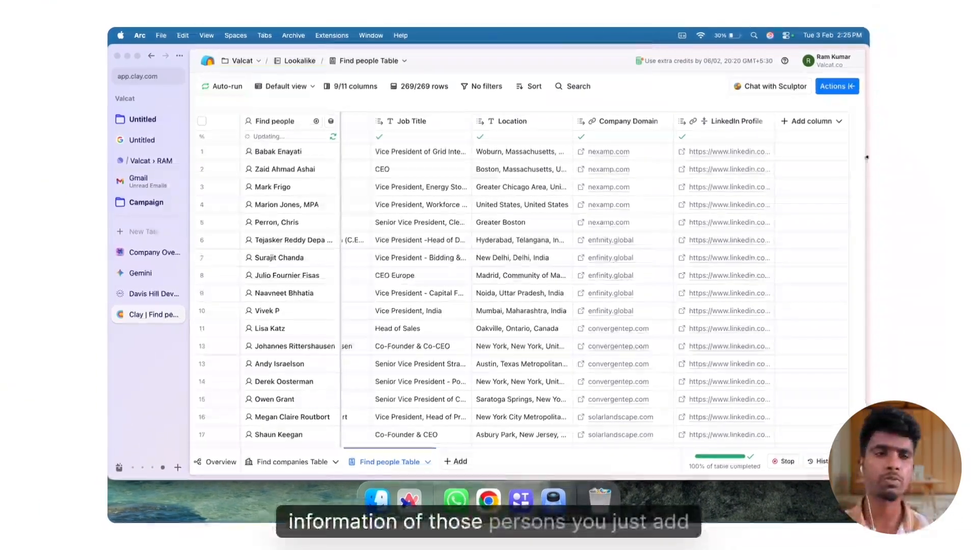
# Add a Work Email enrichment to the people table and show its full configuration.
pyautogui.click(814, 120)
pyautogui.click(804, 142)
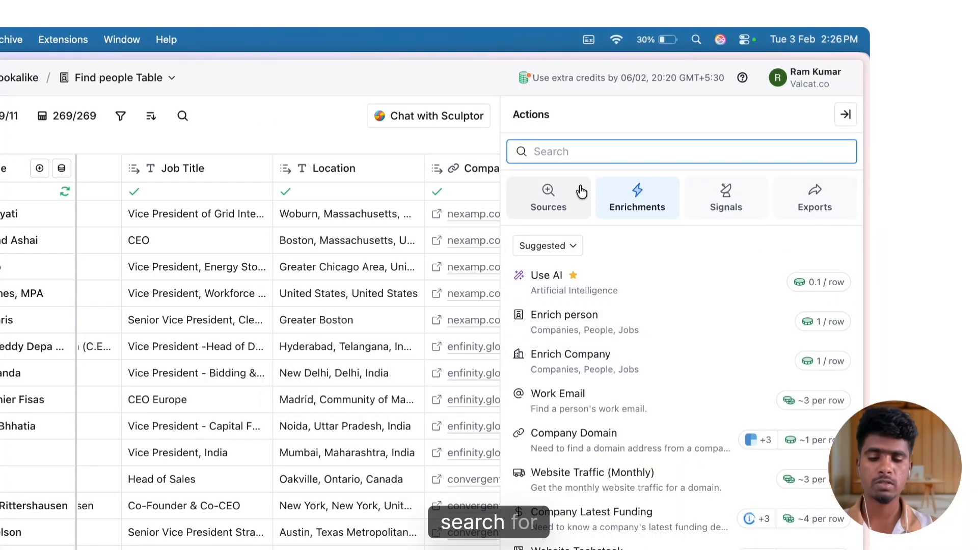
pyautogui.click(569, 403)
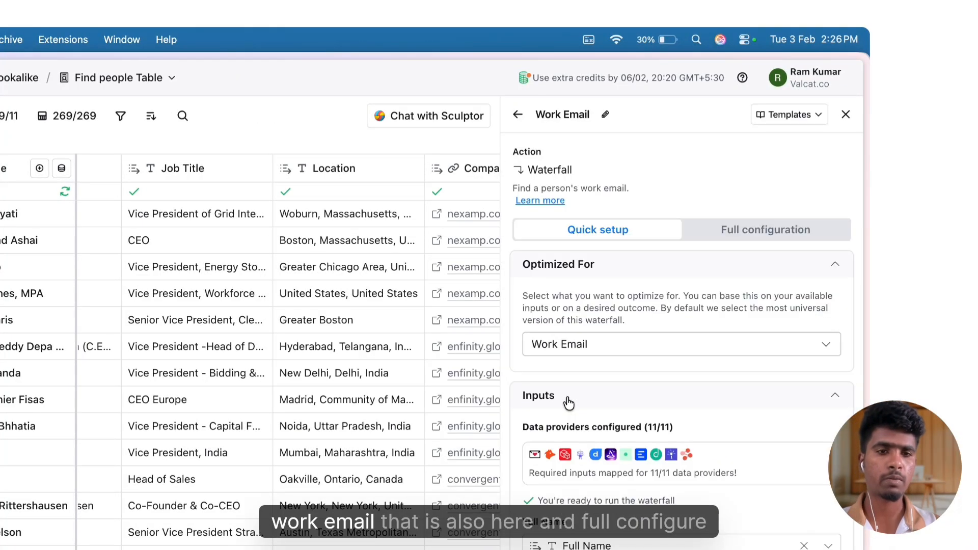
pyautogui.click(755, 240)
# Remove SMARTe, Dropcontact, Enrow, Wiza, Datagma, Kitt, Hunter and Findymail from the email waterfall and move LeadMagic to the start of the sequence.
pyautogui.scroll(-6, 663, 448)
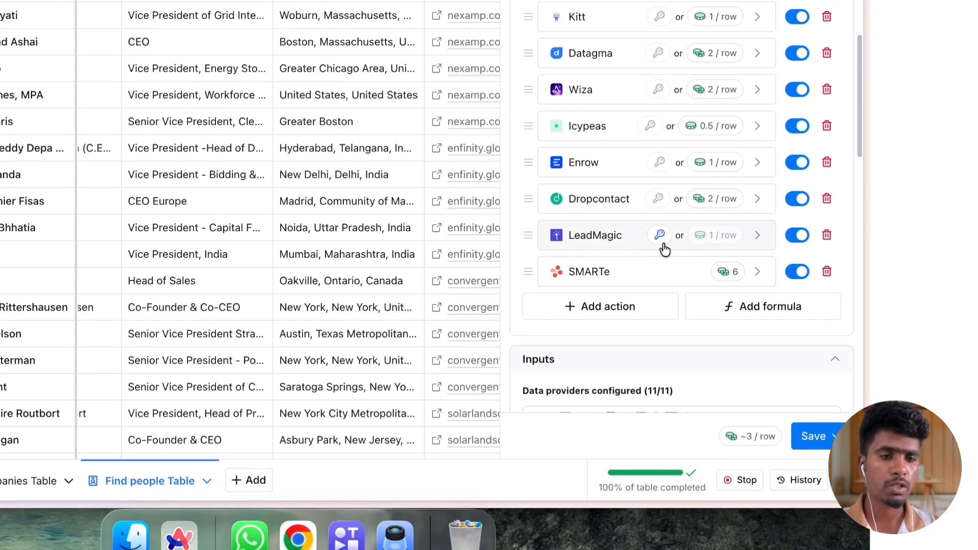
pyautogui.click(827, 272)
pyautogui.click(827, 199)
pyautogui.click(827, 162)
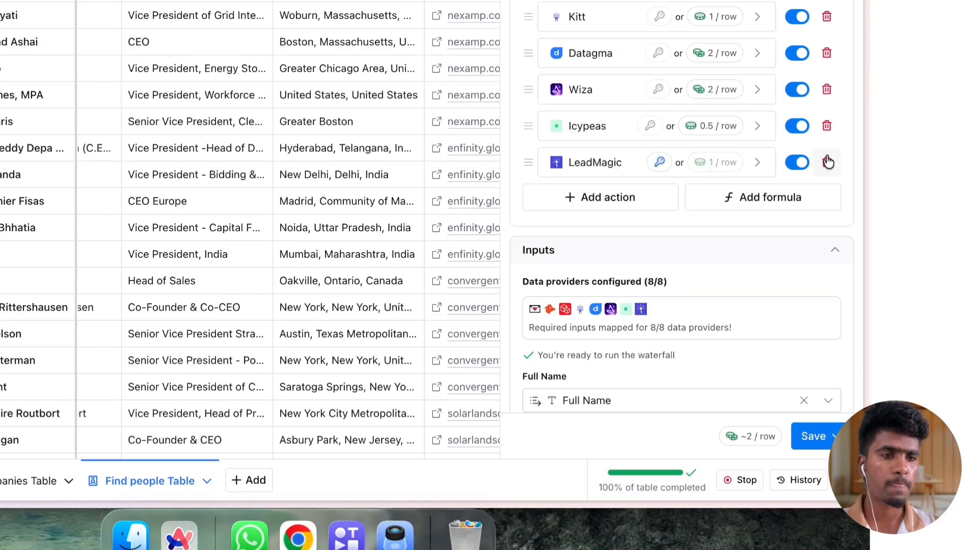
pyautogui.click(827, 90)
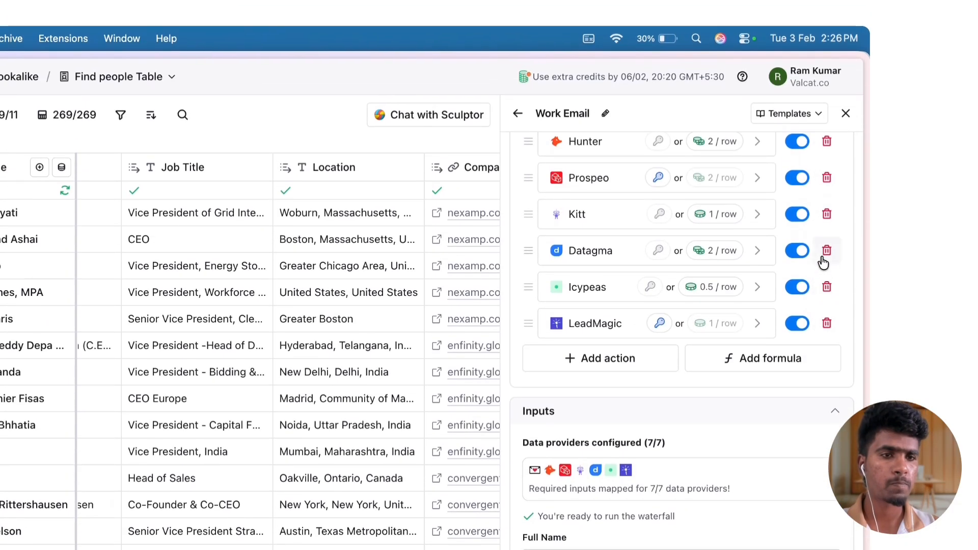
pyautogui.click(826, 252)
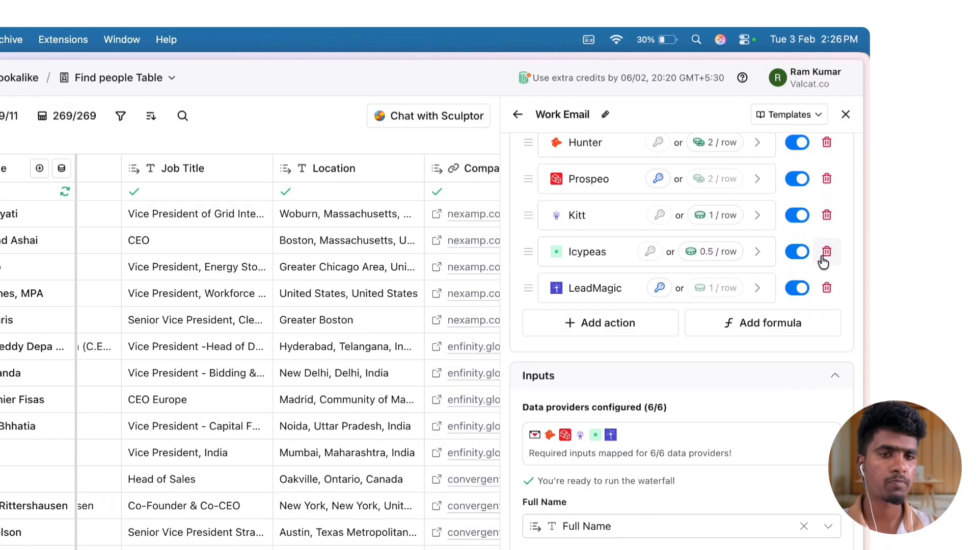
pyautogui.click(827, 215)
pyautogui.scroll(3, 683, 196)
pyautogui.click(828, 209)
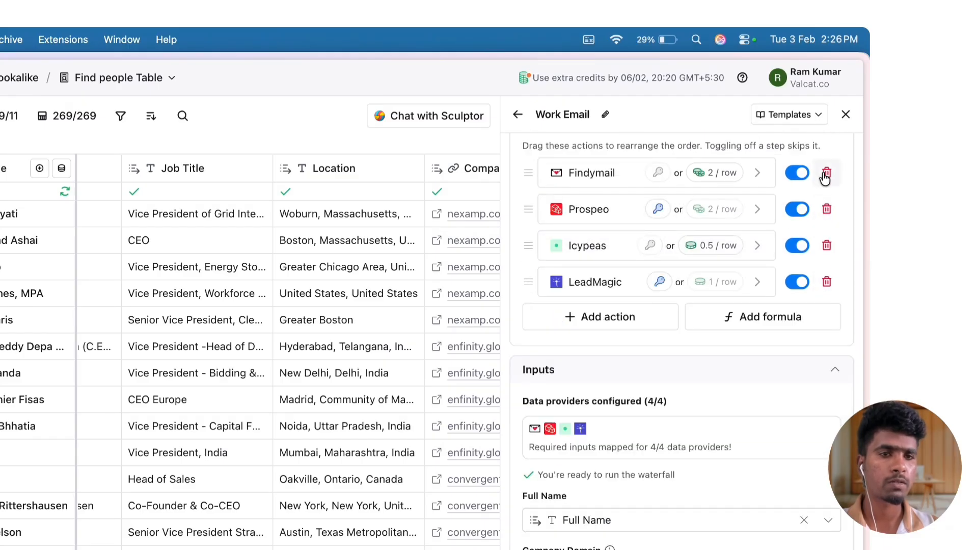
pyautogui.click(827, 173)
pyautogui.moveTo(579, 248); pyautogui.dragTo(596, 336)
# Set Enrichley as the validation provider for the Work Email waterfall.
pyautogui.scroll(-10, 609, 406)
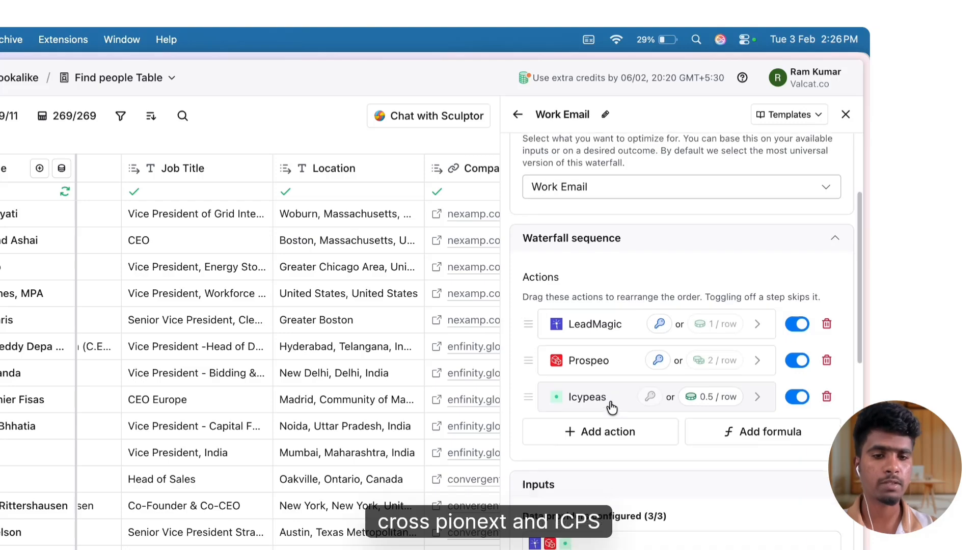
pyautogui.click(585, 429)
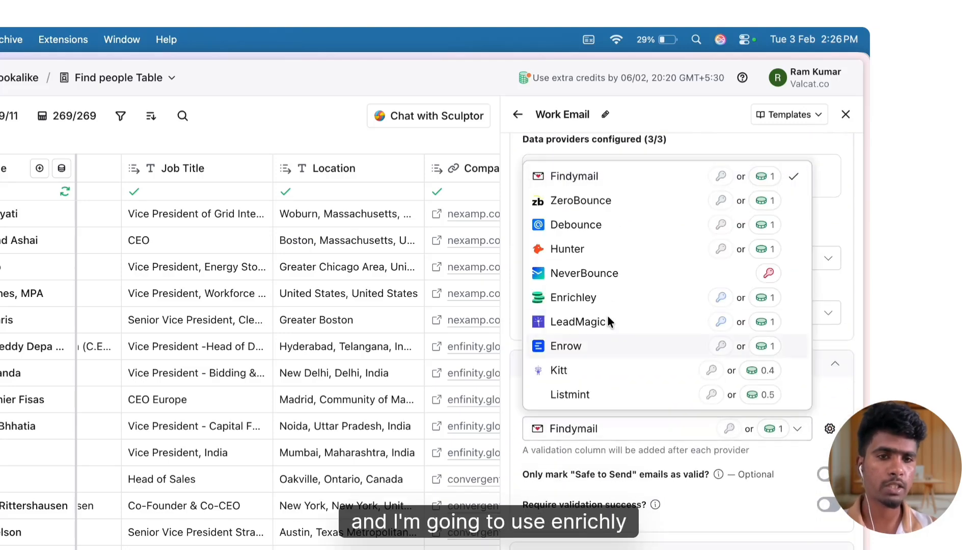
pyautogui.click(597, 297)
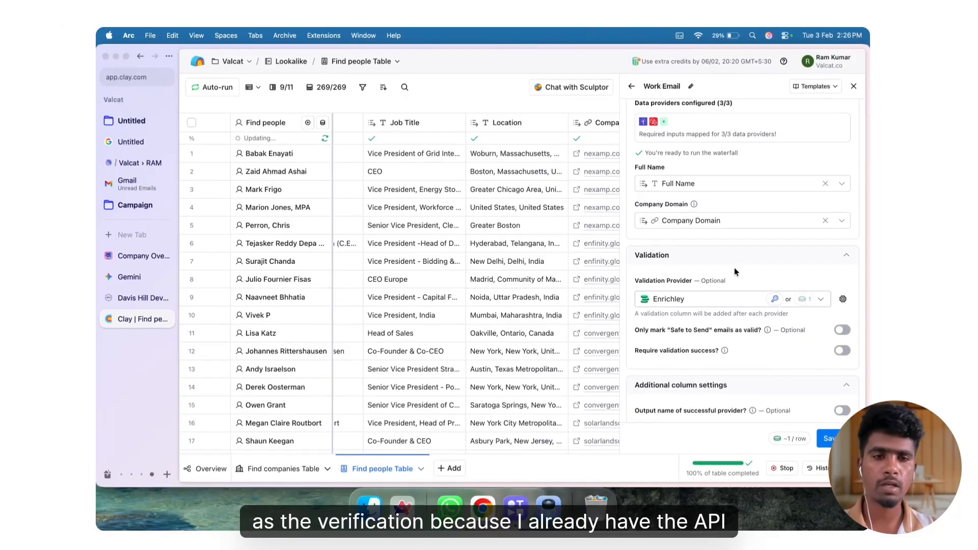
# Save the Work Email waterfall, run it on all 269 rows in the view, and close its settings.
pyautogui.scroll(3, 677, 374)
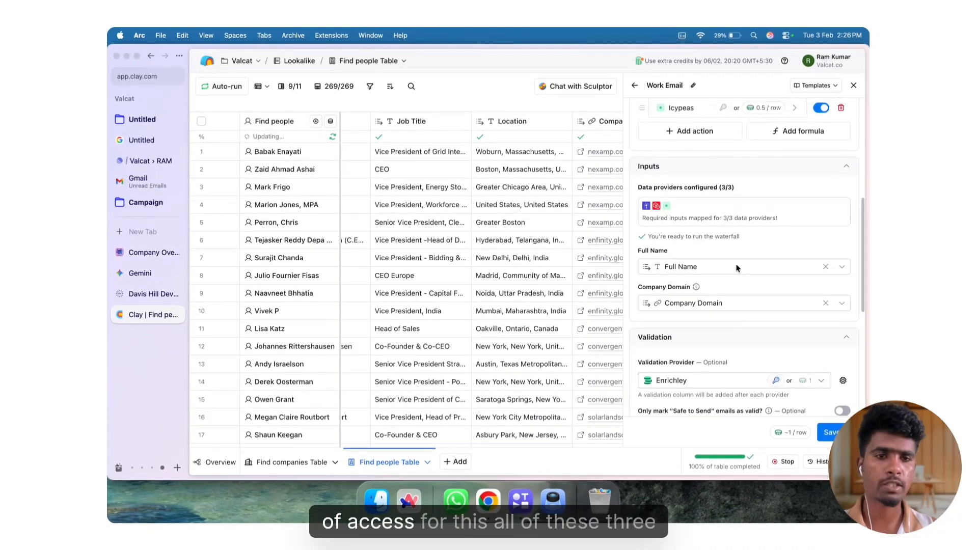
pyautogui.scroll(-7, 673, 454)
pyautogui.scroll(10, 731, 327)
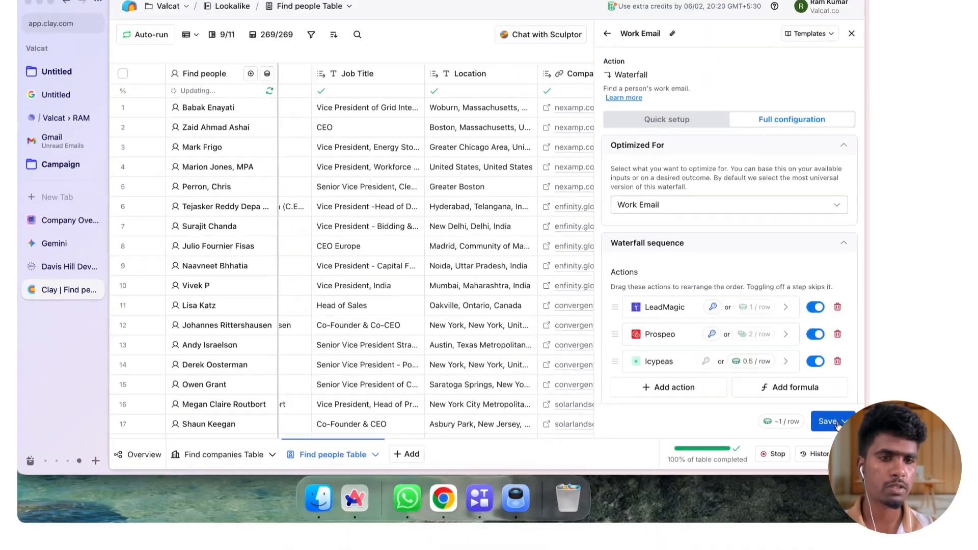
pyautogui.click(838, 425)
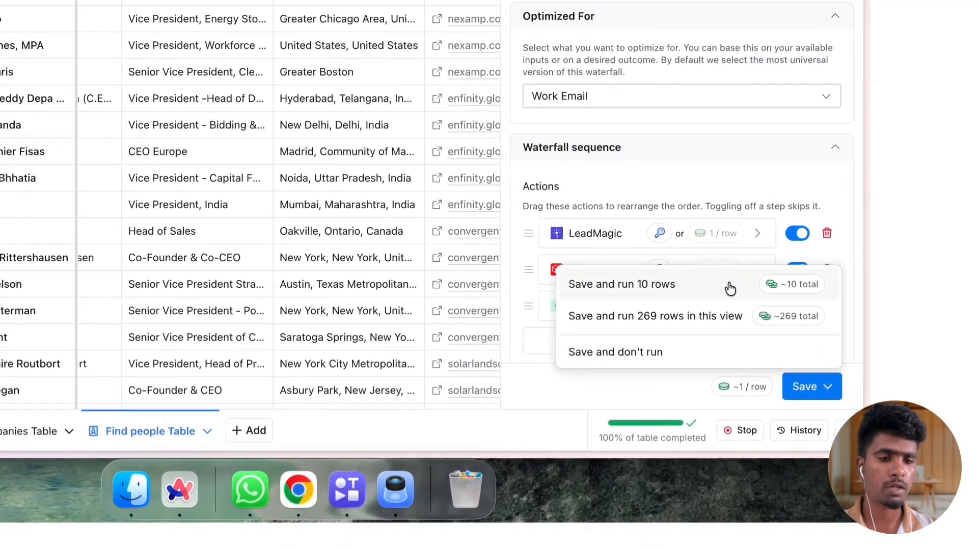
pyautogui.click(713, 321)
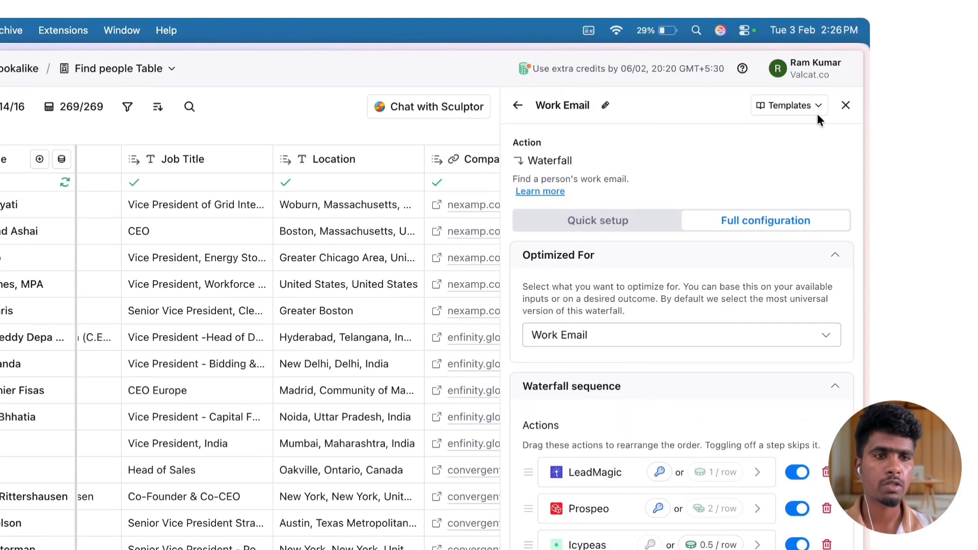
pyautogui.click(846, 106)
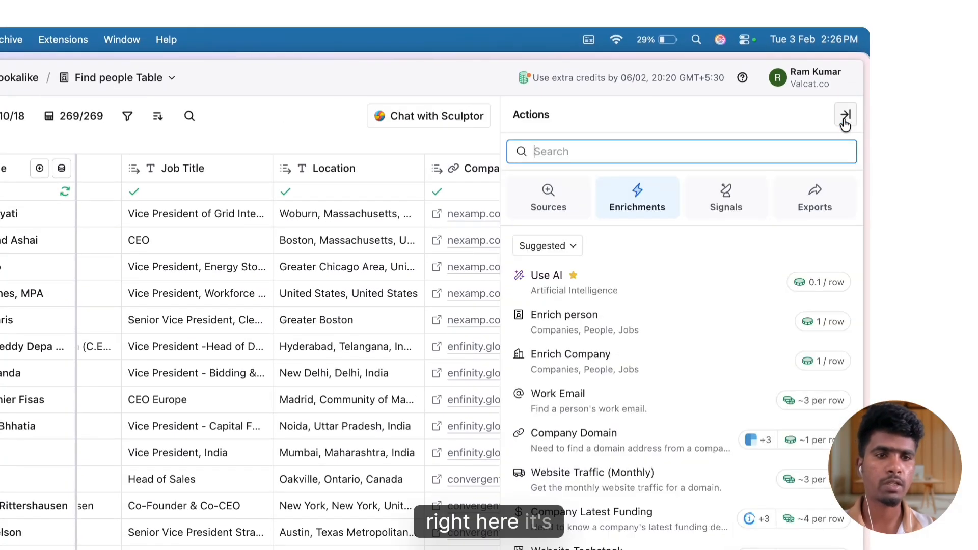
pyautogui.click(845, 115)
# Expand the Work Email group to inspect its provider and validation columns, collapse it again, and look through the work emails in the table.
pyautogui.hscroll(3, 648, 289)
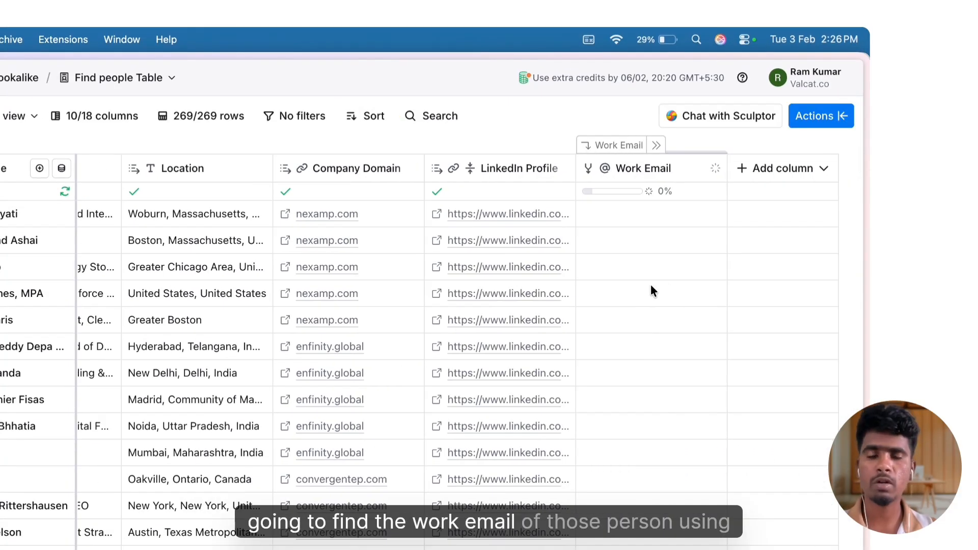
pyautogui.click(656, 145)
pyautogui.hscroll(5, 649, 253)
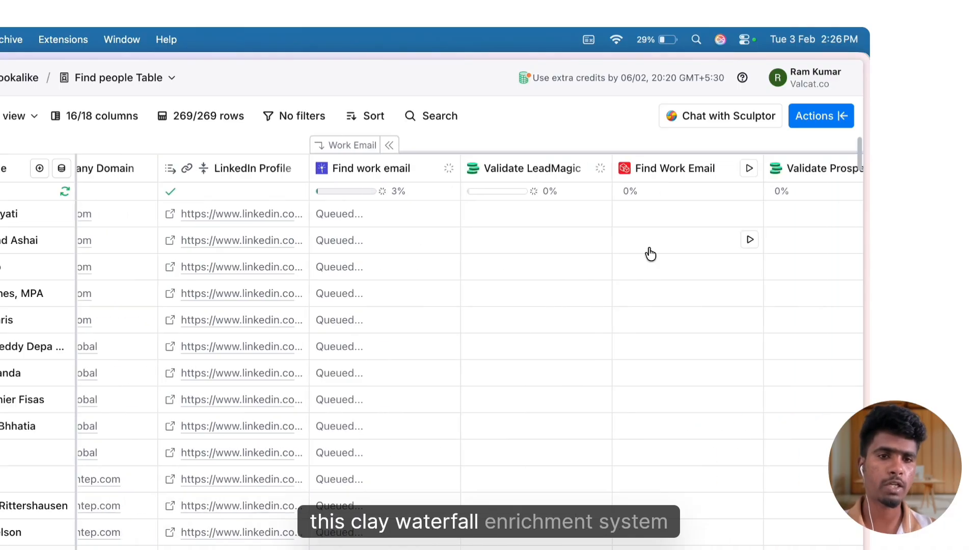
pyautogui.hscroll(3, 649, 253)
pyautogui.hscroll(-10, 637, 204)
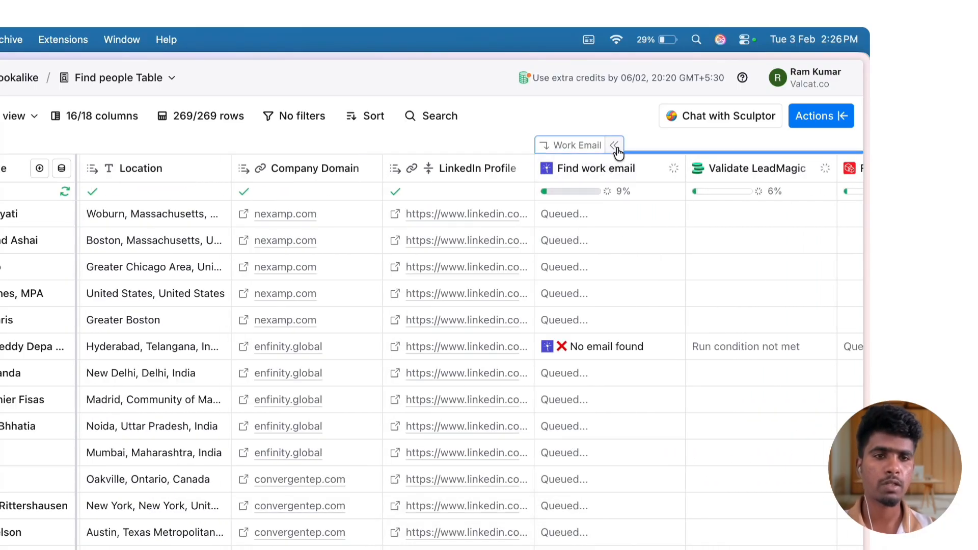
pyautogui.click(618, 149)
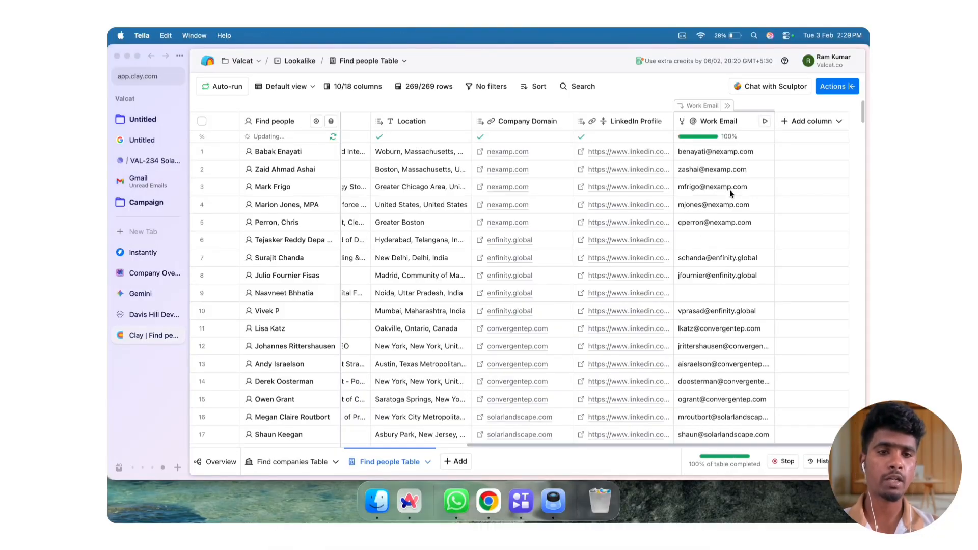
pyautogui.scroll(-10, 730, 190)
pyautogui.scroll(10, 731, 188)
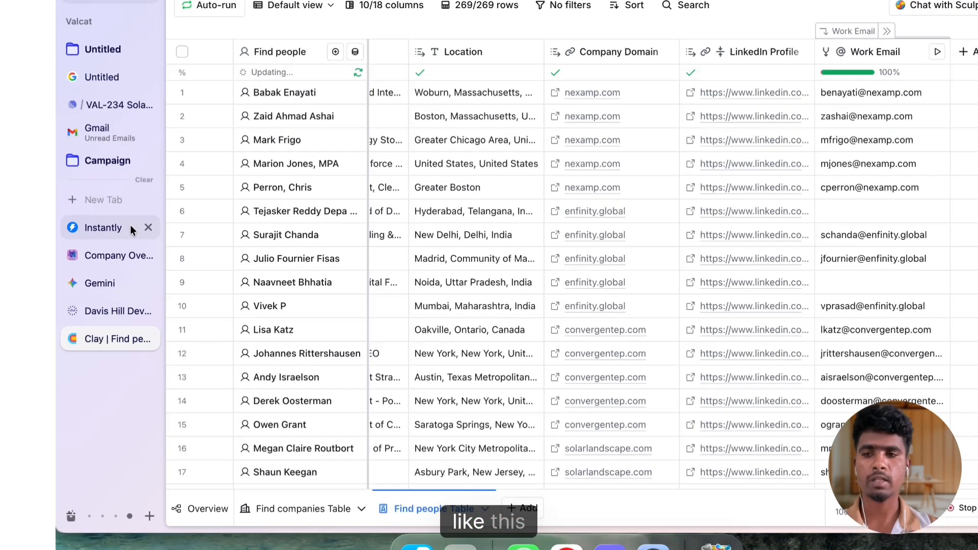
# Switch to Instantly to view the Solution reach look alike campaign, and return to the Find people Table in Clay.
pyautogui.click(152, 252)
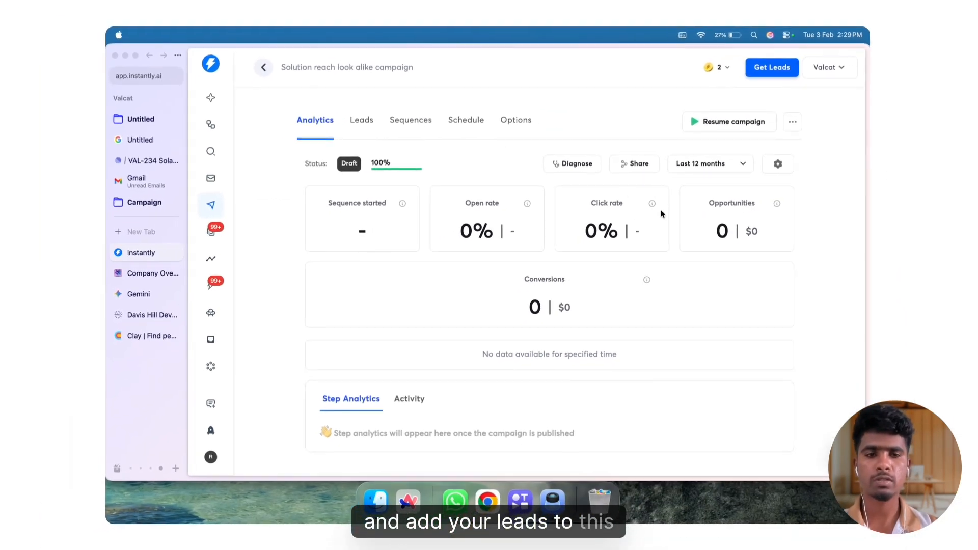
pyautogui.click(153, 336)
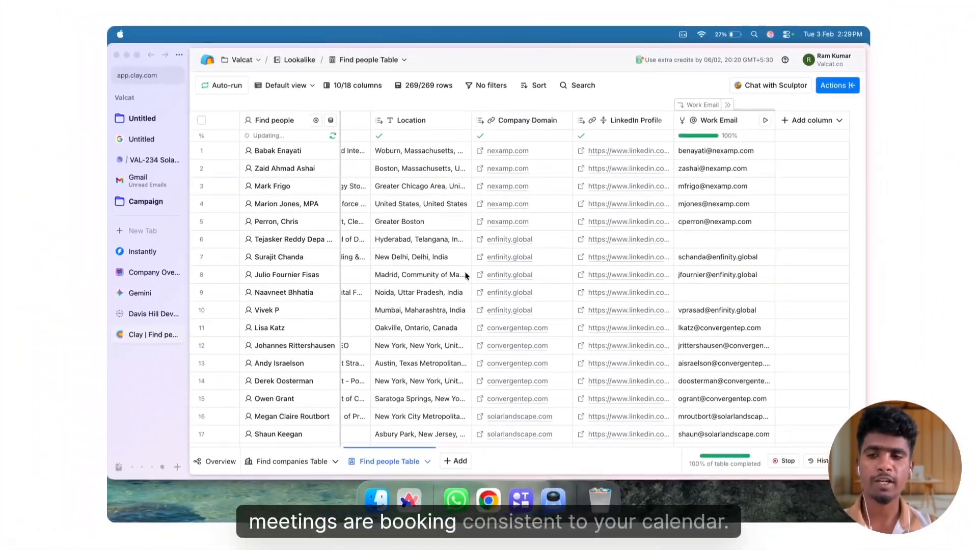
pyautogui.hscroll(-5, 505, 239)
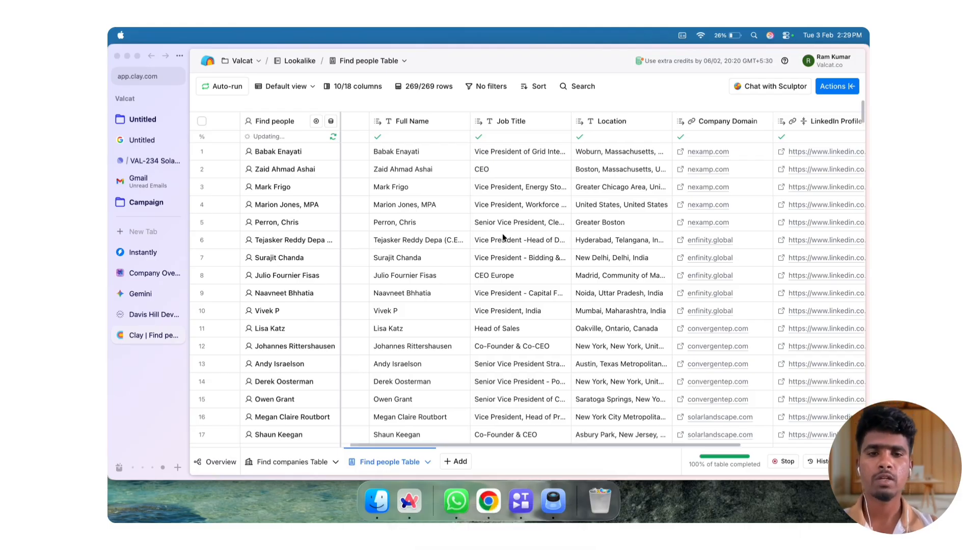
pyautogui.hscroll(5, 503, 238)
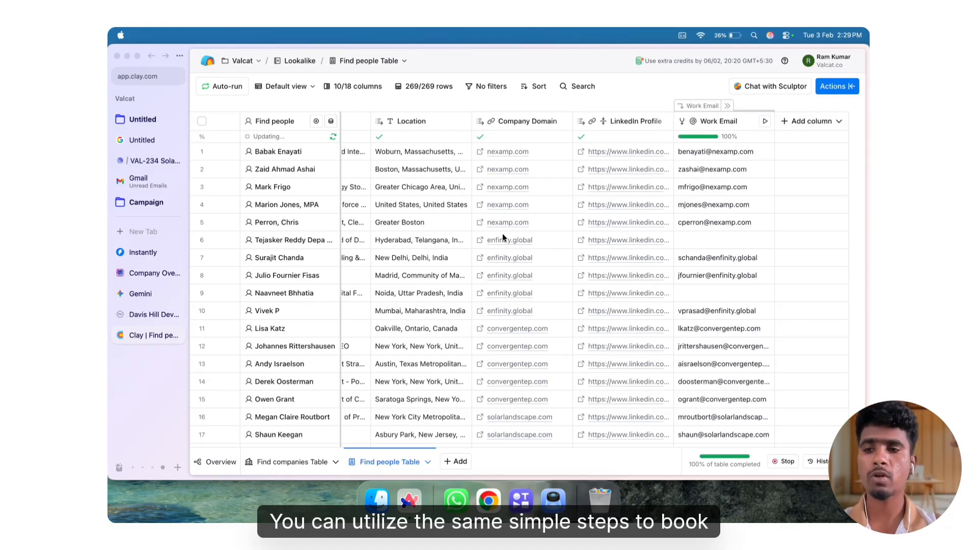